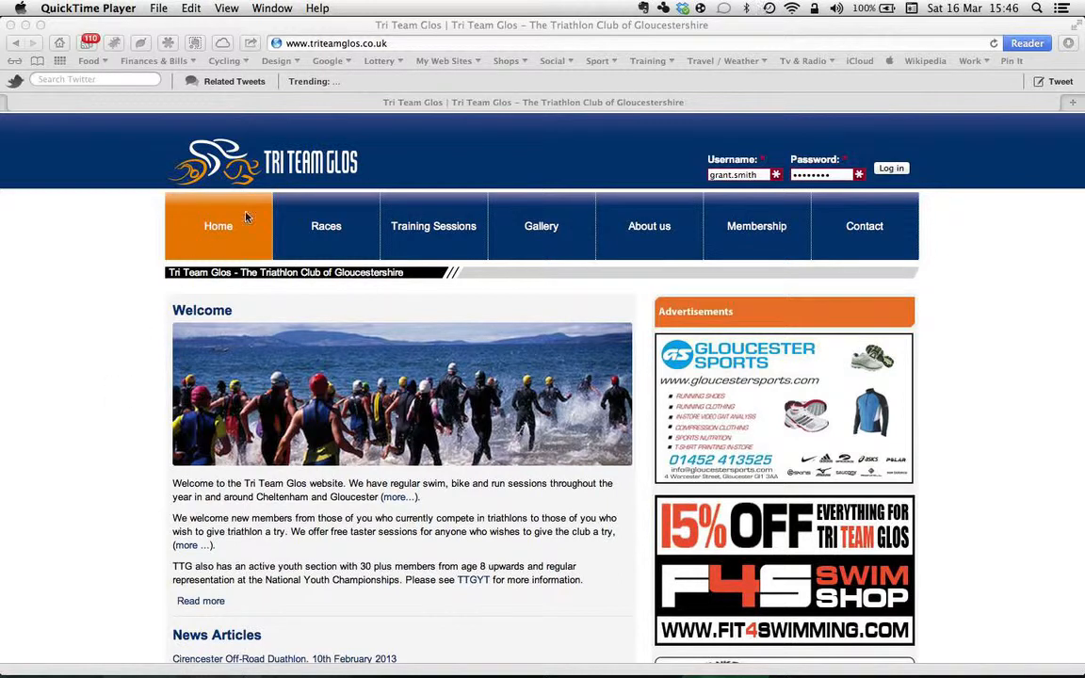
# Bring Safari forward and log in to the Tri Team Glos website with the filled-in credentials.
pyautogui.click(340, 28)
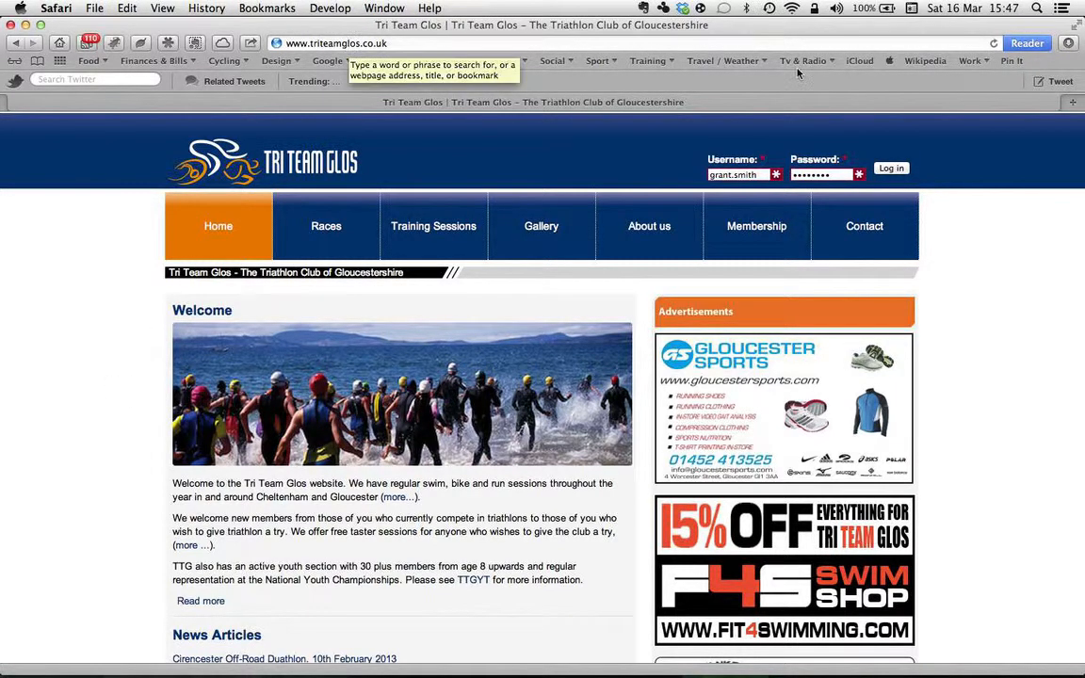
pyautogui.click(893, 169)
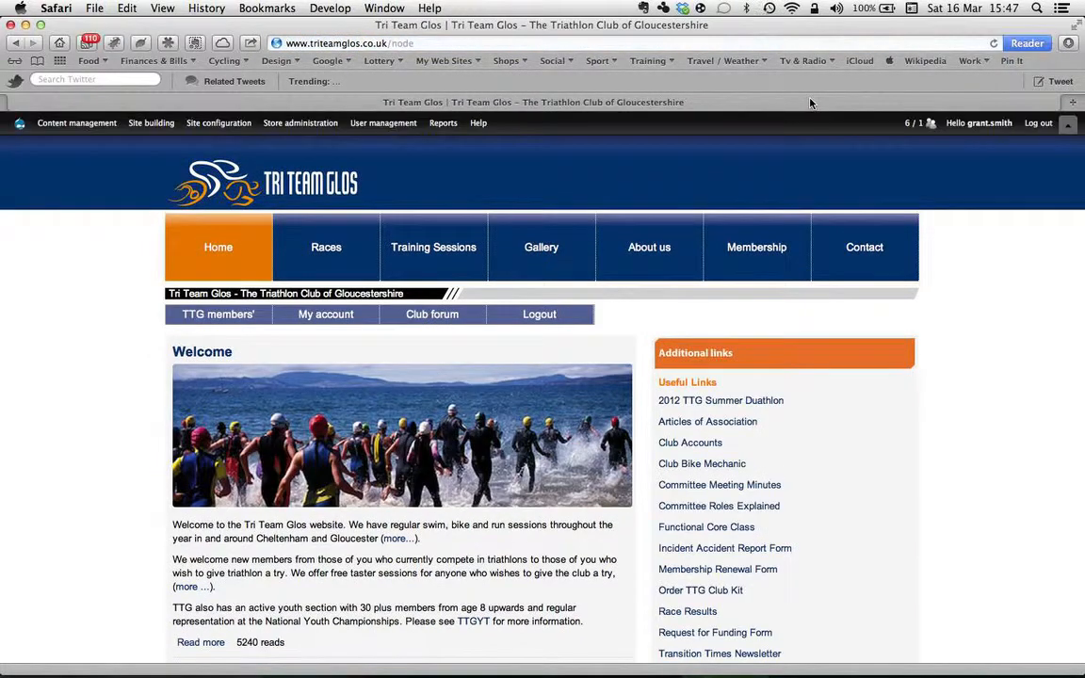
# Browse the admin toolbar menus and open the shortcuts drawer with Find content and Add content.
pyautogui.moveTo(304, 119)
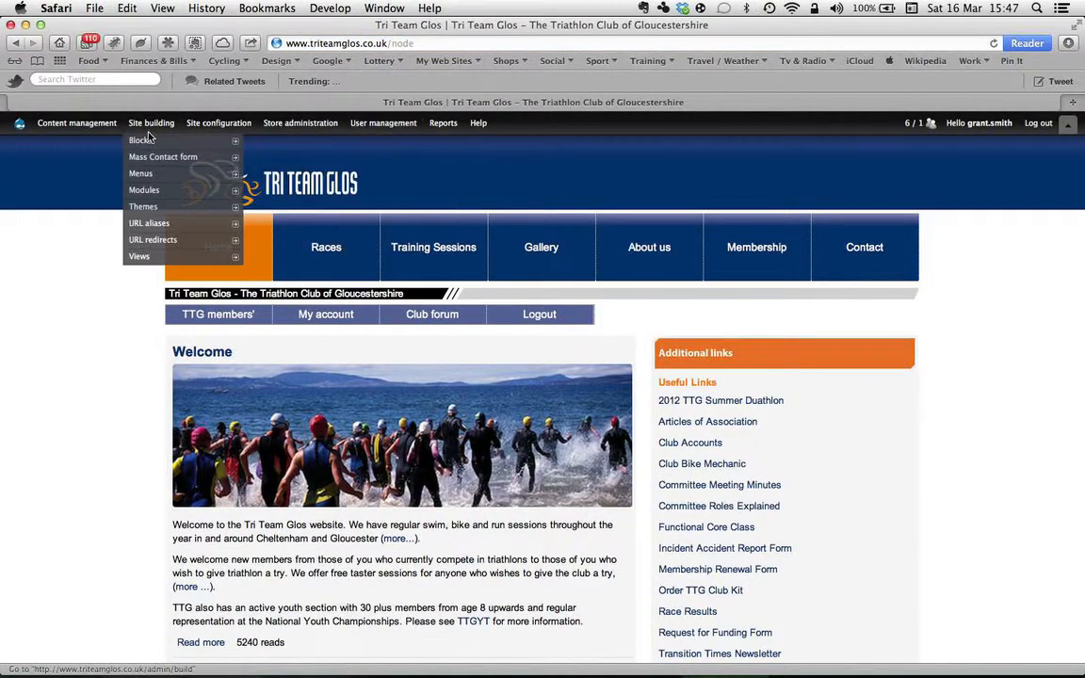
pyautogui.moveTo(426, 135)
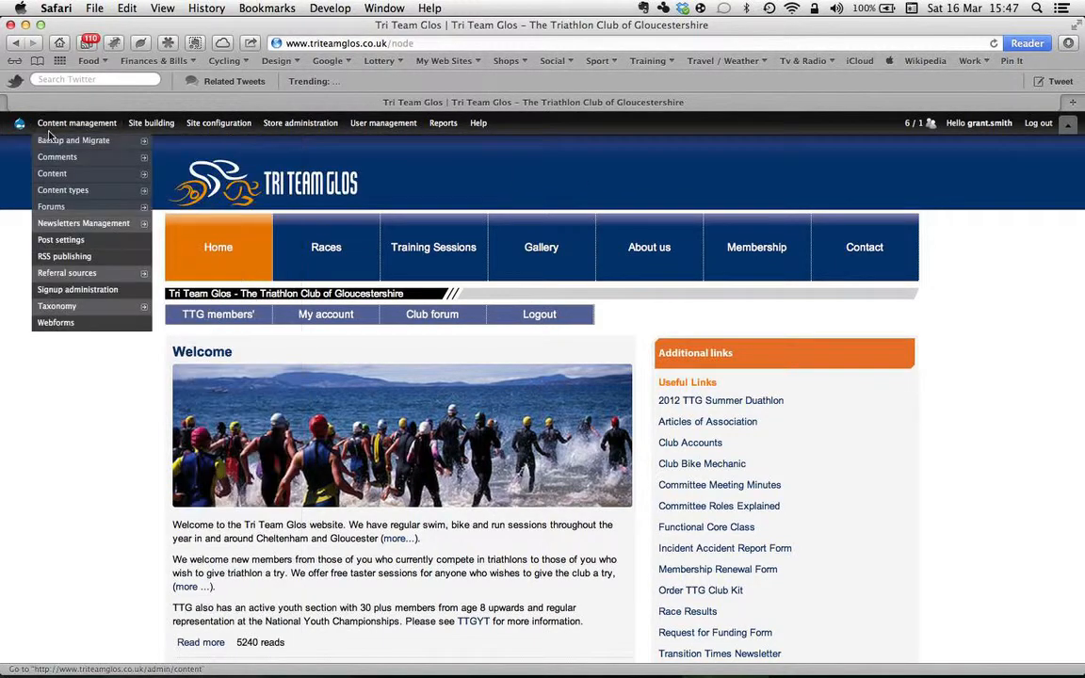
pyautogui.moveTo(149, 125)
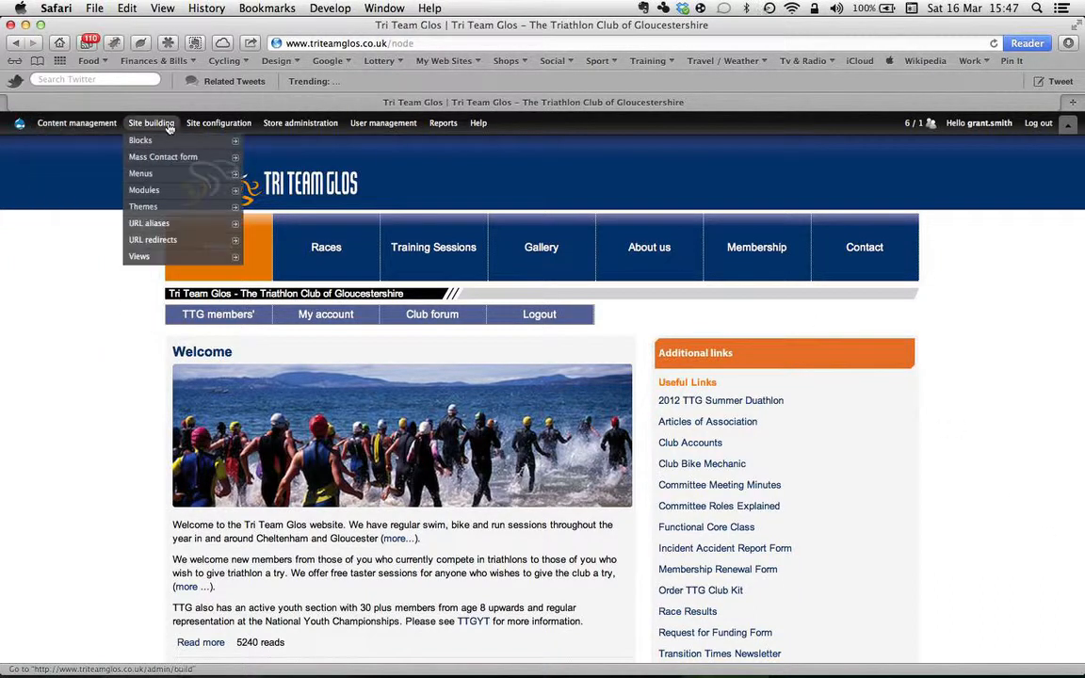
pyautogui.moveTo(367, 141)
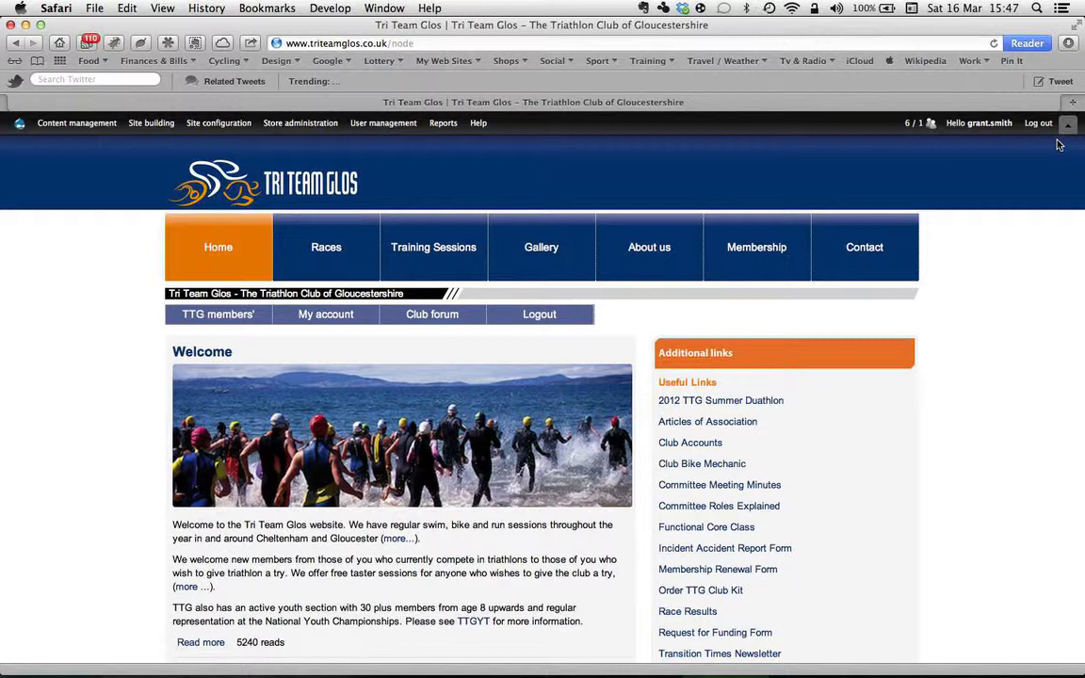
pyautogui.moveTo(204, 142)
pyautogui.click(1068, 124)
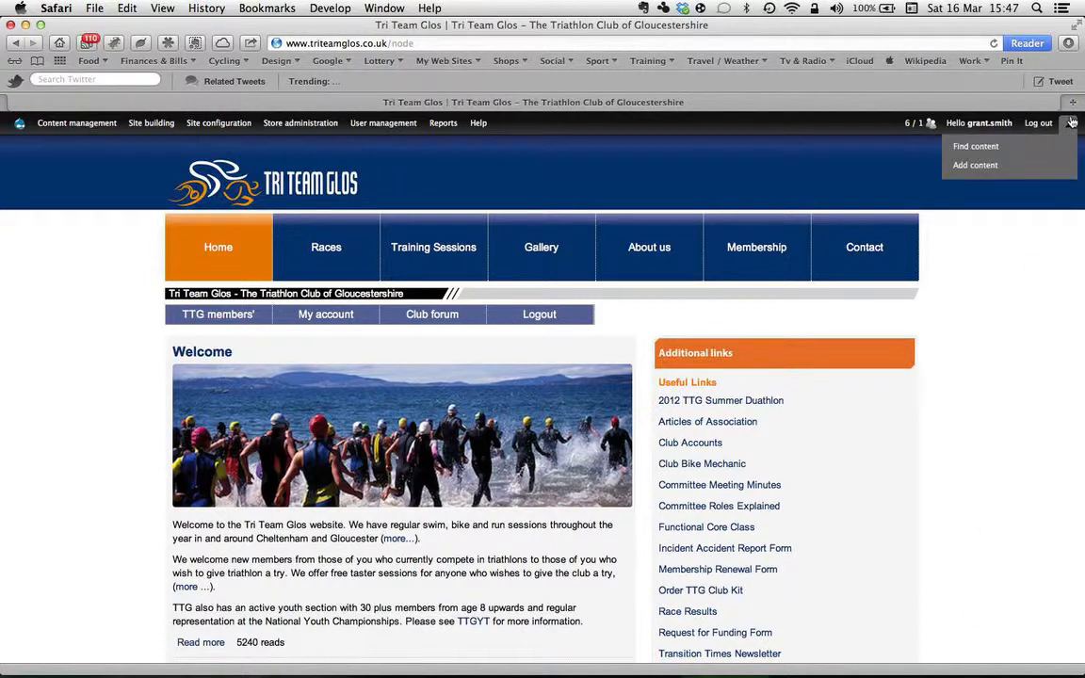
# Go to Add content and scroll through the Create content types, from Advertisement to Webform.
pyautogui.click(976, 166)
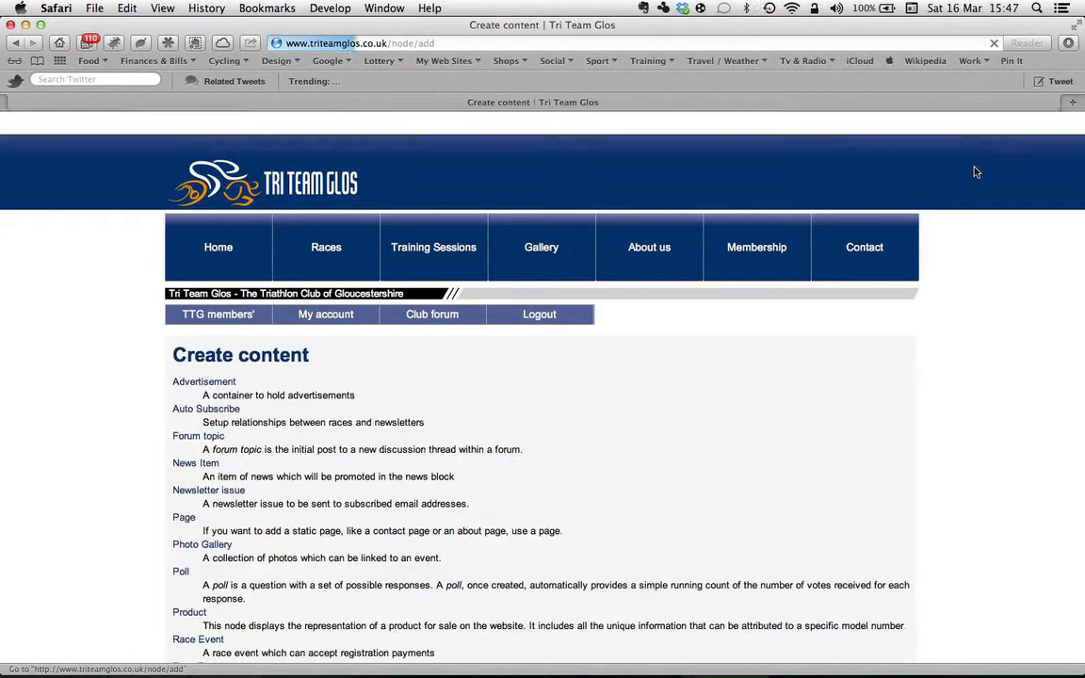
pyautogui.scroll(-3, 955, 502)
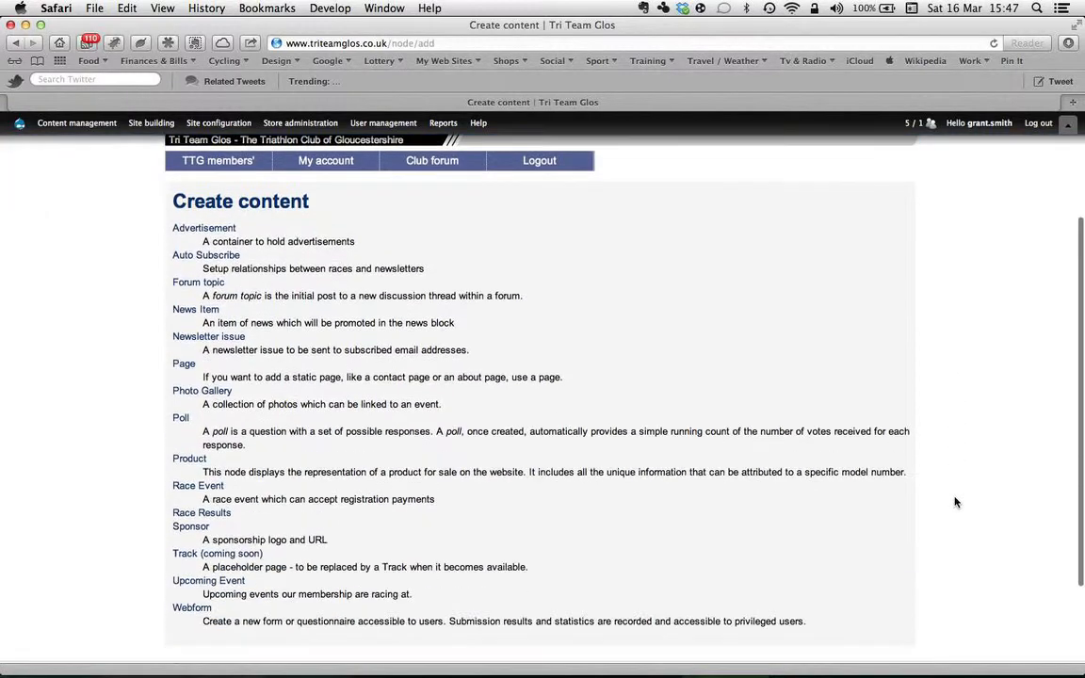
pyautogui.scroll(-2, 955, 502)
pyautogui.scroll(2, 956, 502)
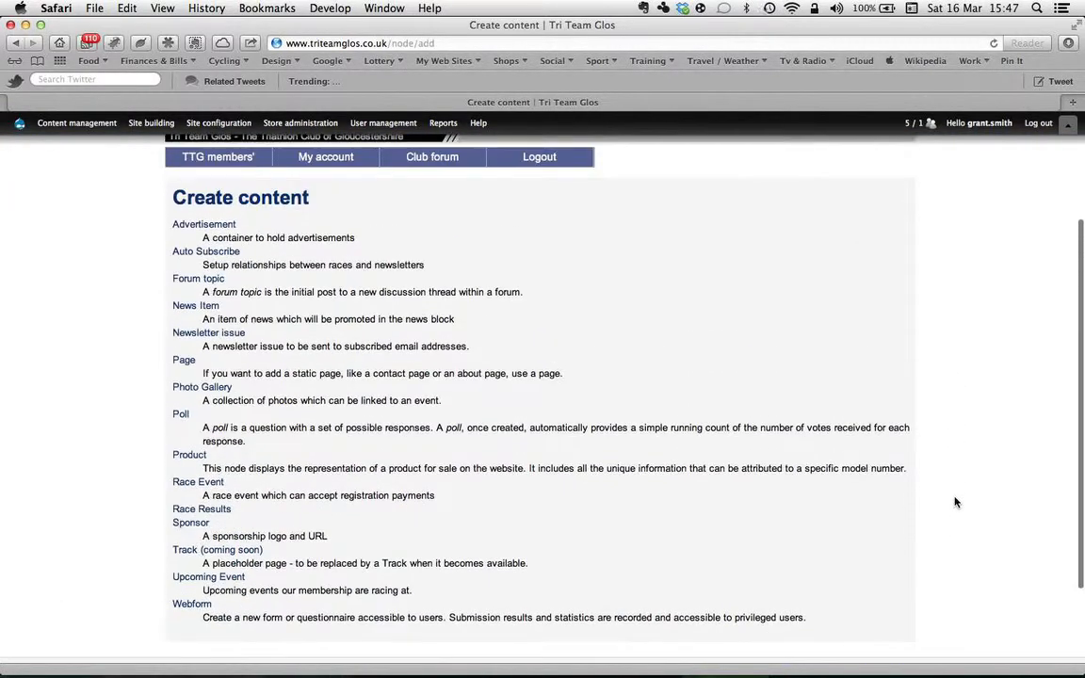
pyautogui.scroll(-1, 956, 502)
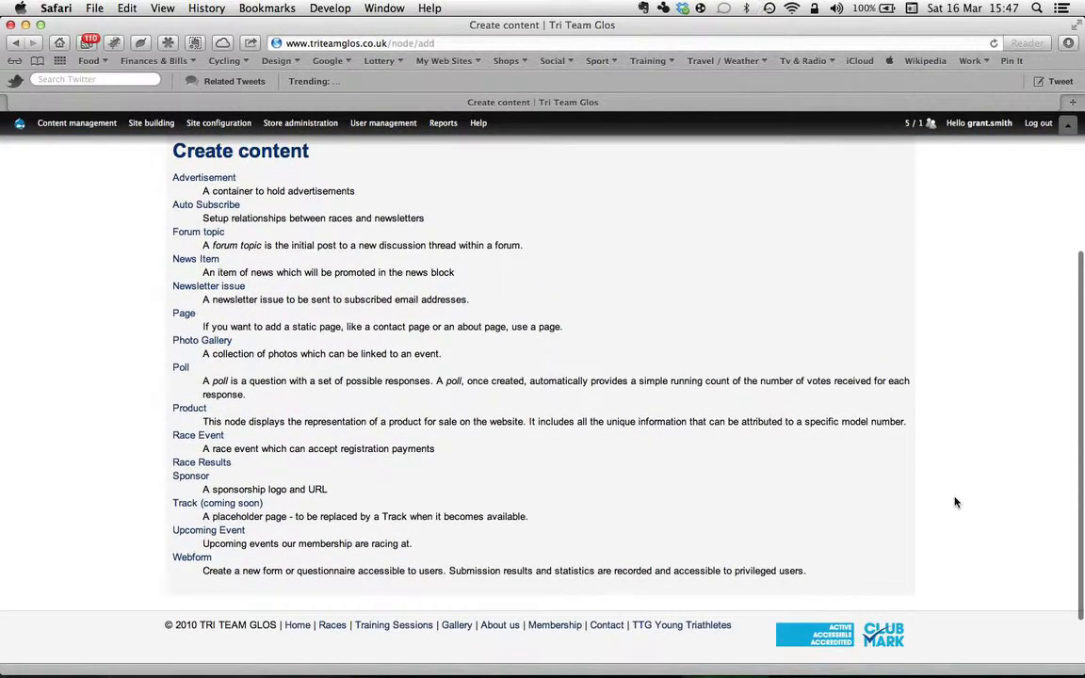
# Start a Newsletter issue and paste the Woodchester Duathlon and Westonbirt triathlon HTML into its body.
pyautogui.click(182, 288)
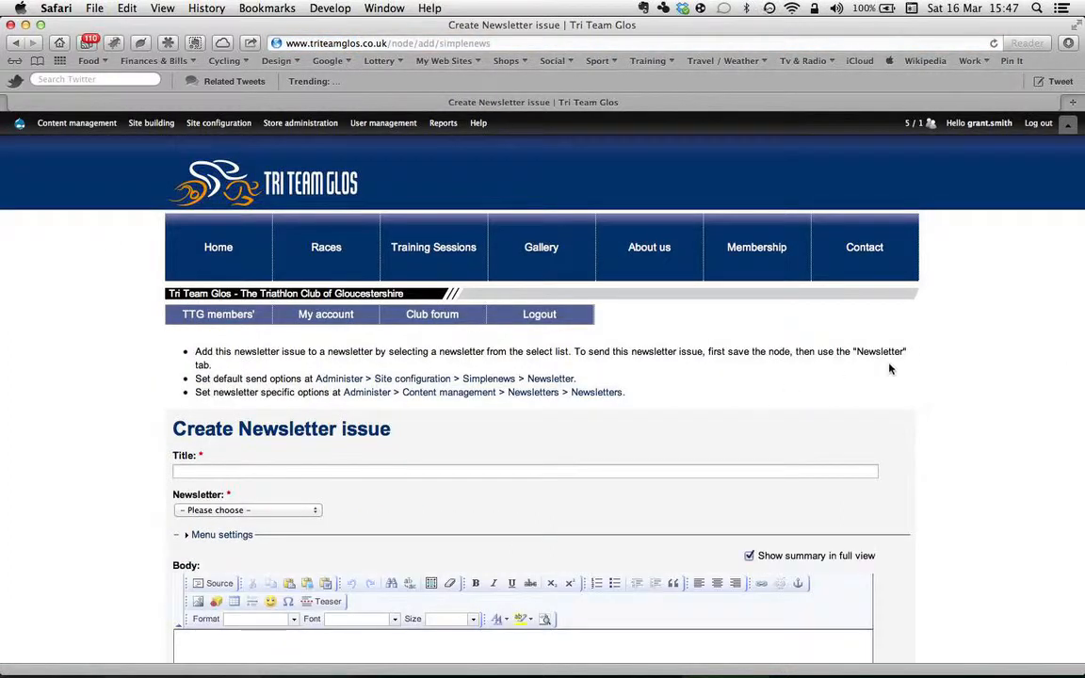
pyautogui.scroll(-5, 1013, 459)
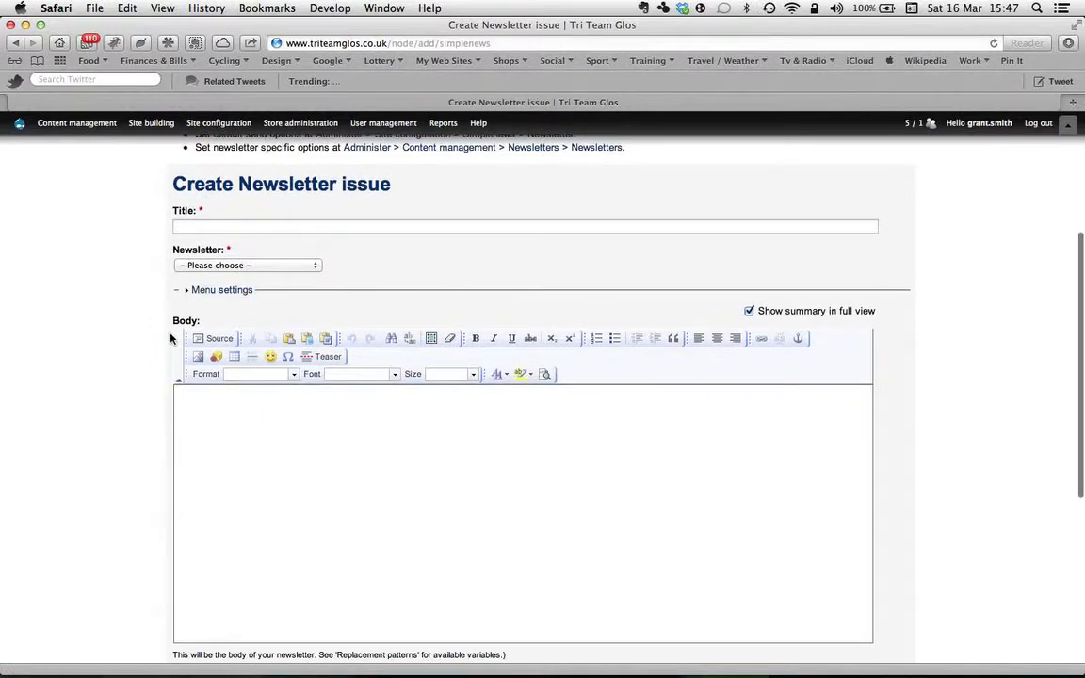
pyautogui.click(216, 340)
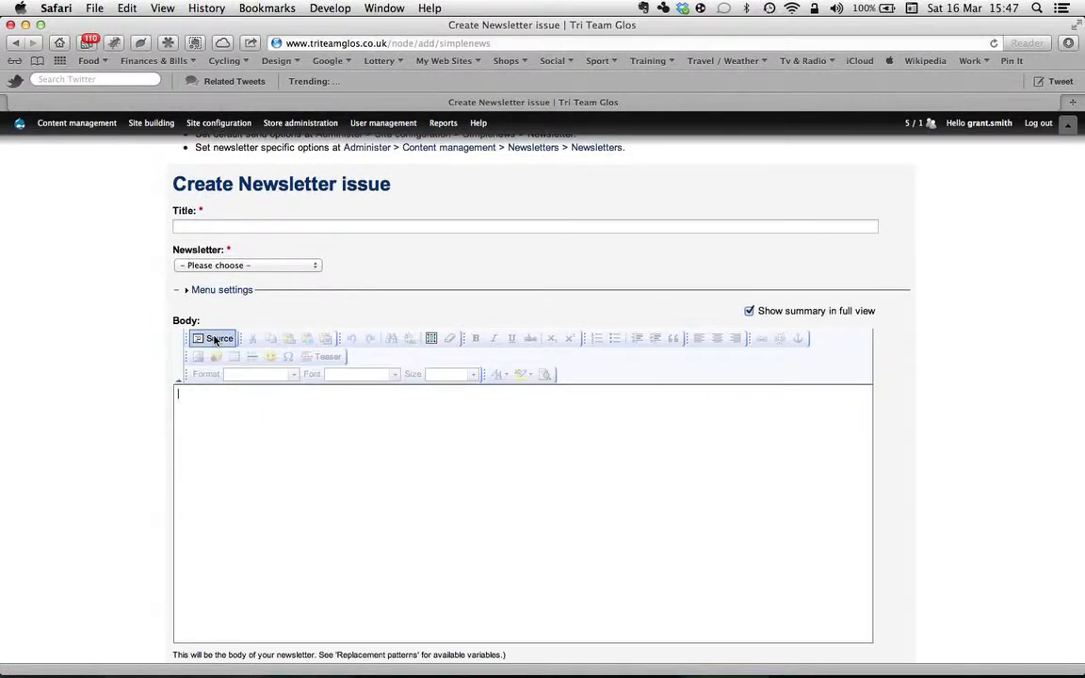
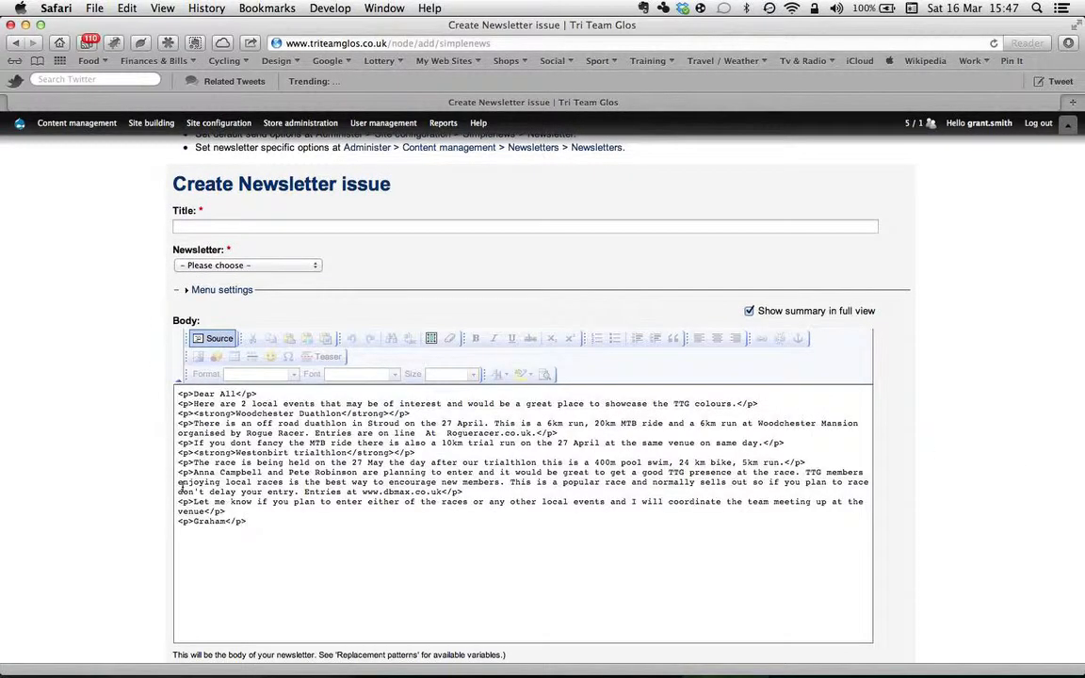
pyautogui.click(215, 339)
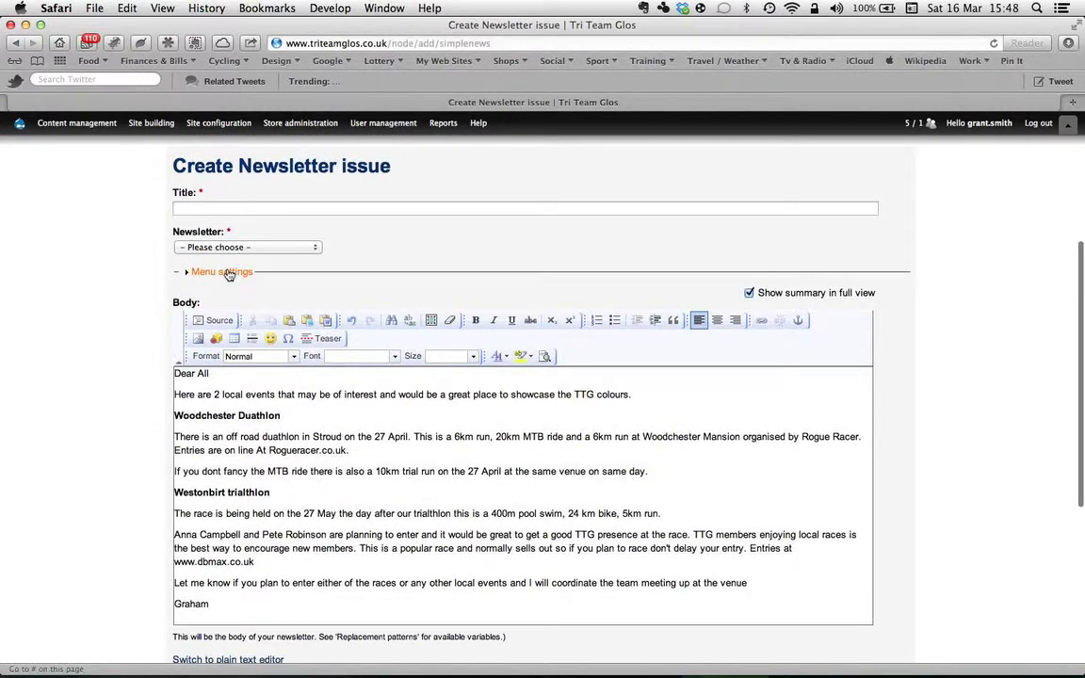
pyautogui.click(243, 247)
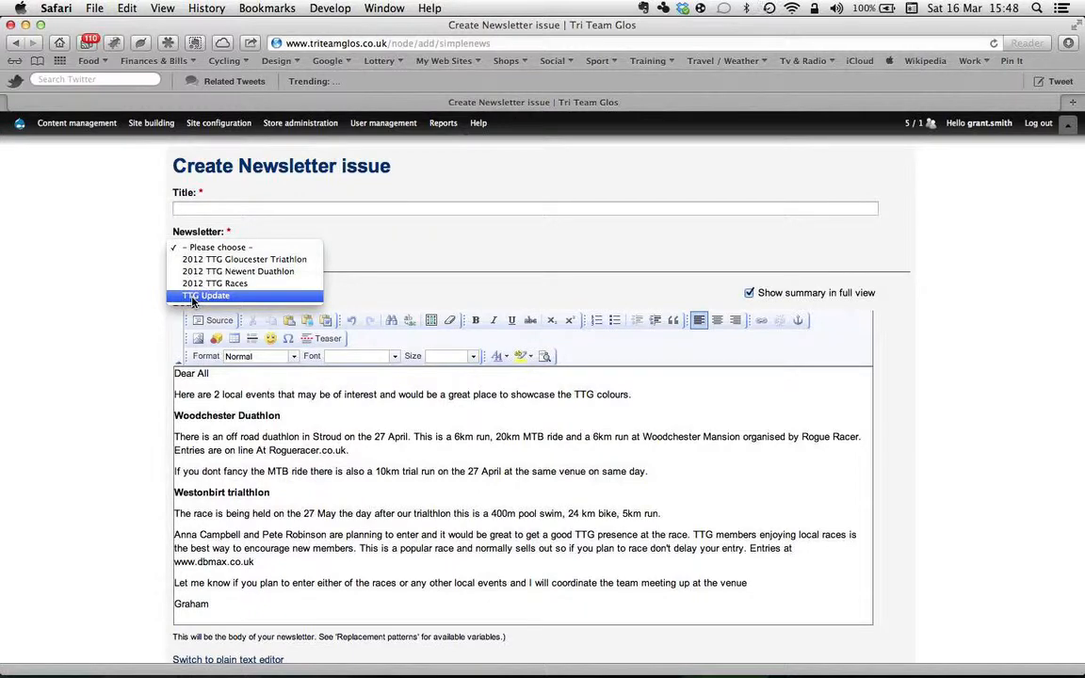
# Post the issue to the TTG Update newsletter and title it 'Races of interest?'.
pyautogui.click(185, 298)
pyautogui.click(193, 207)
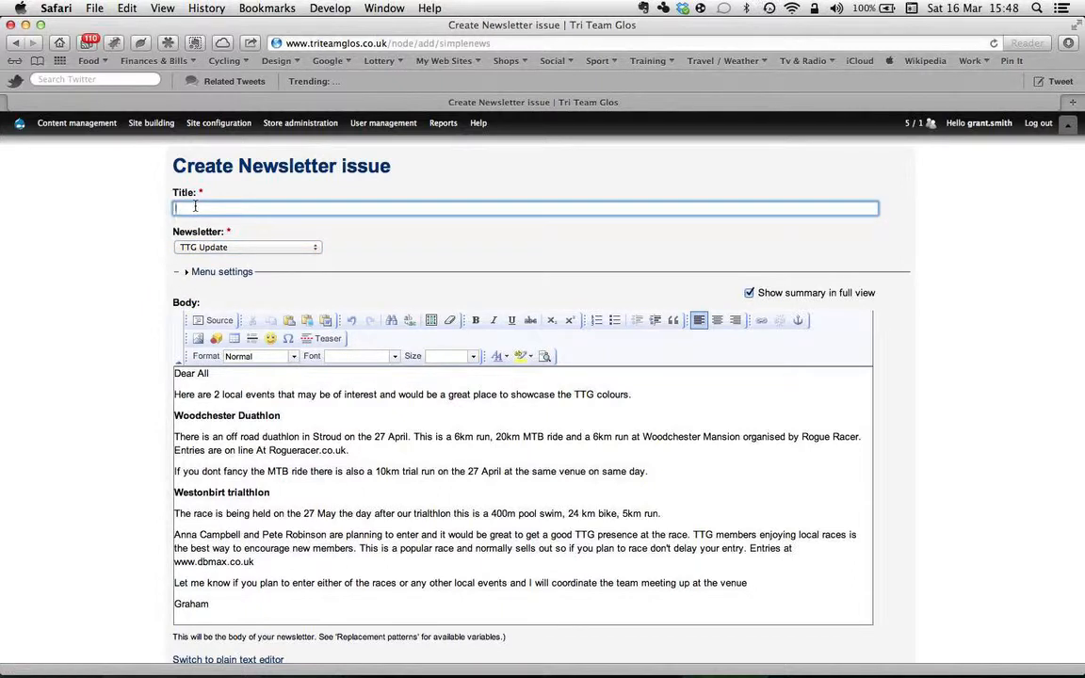
pyautogui.write('Races of interest?')
pyautogui.scroll(-5, 960, 482)
pyautogui.scroll(8, 961, 474)
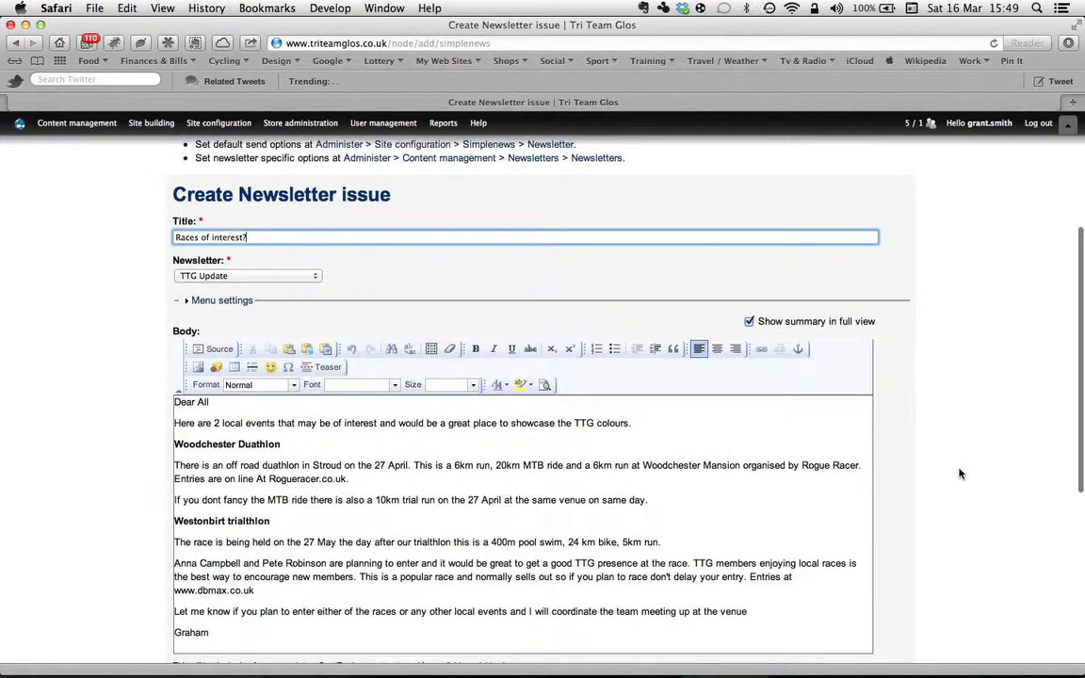
pyautogui.scroll(-5, 960, 474)
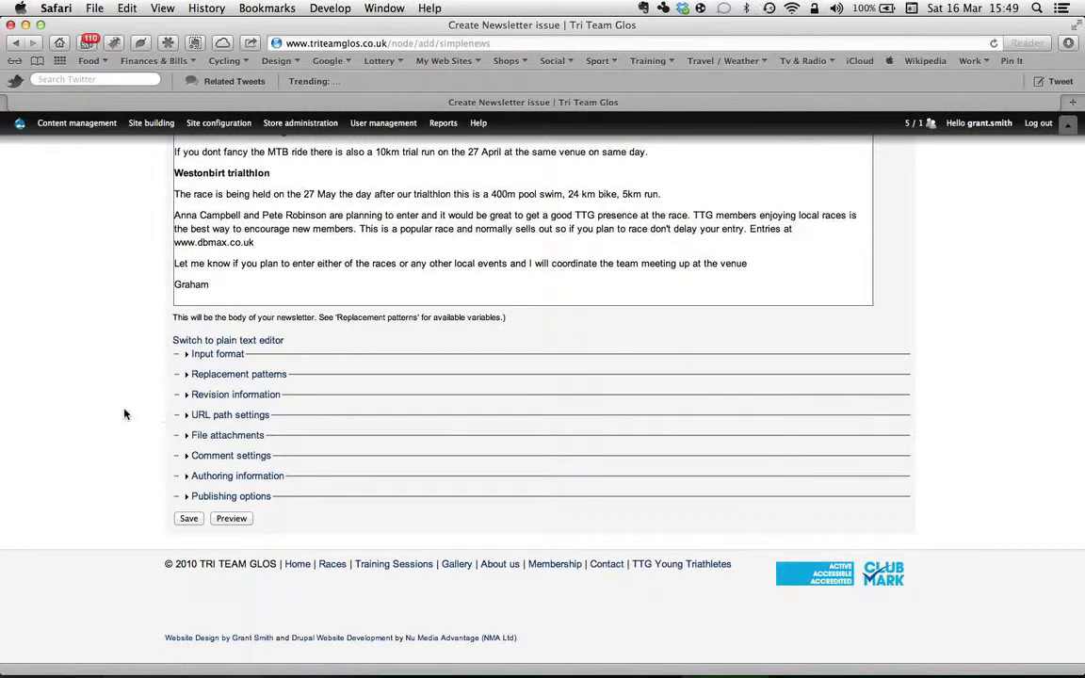
# Attach Over70sApplication.pdf under File attachments and save the 'Races of interest?' issue.
pyautogui.click(199, 444)
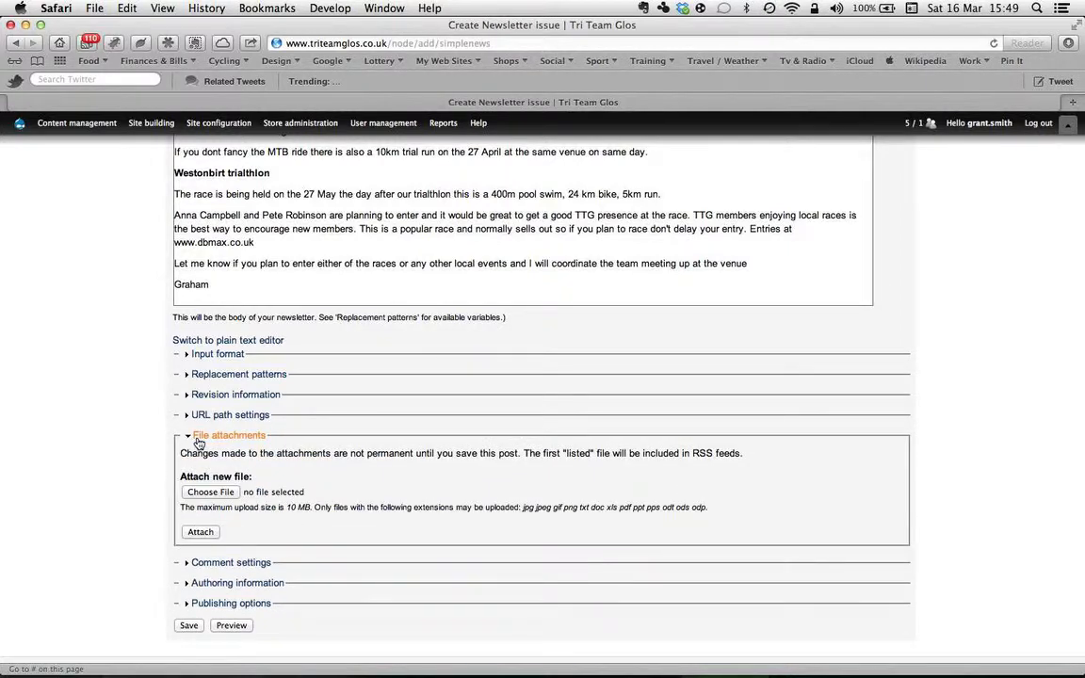
pyautogui.scroll(-3, 133, 436)
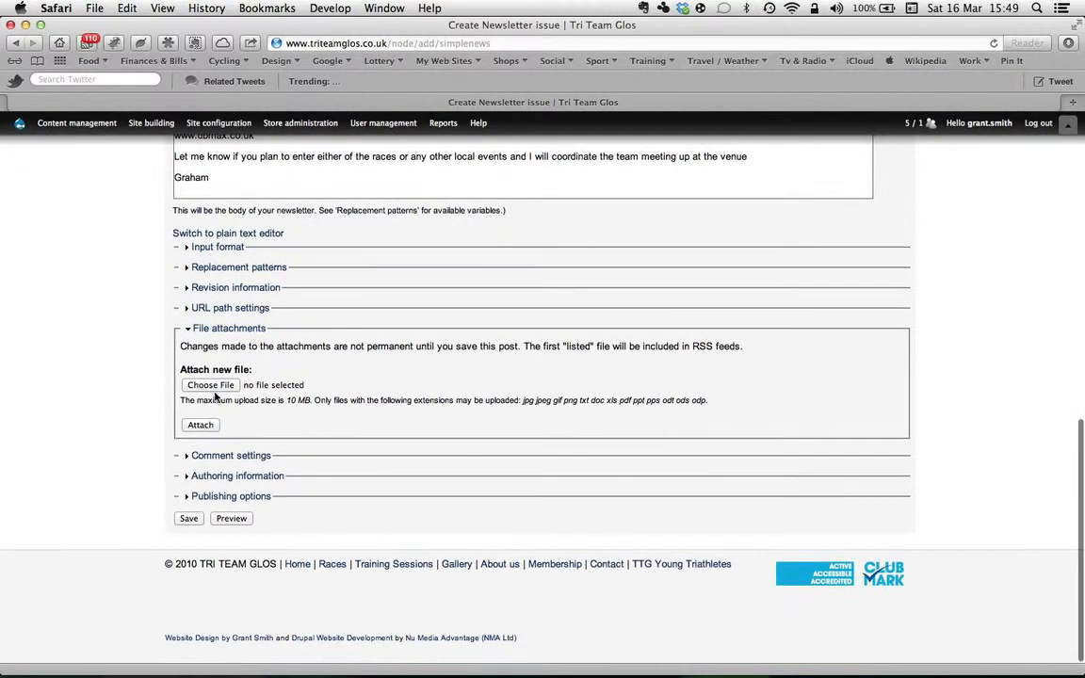
pyautogui.click(210, 385)
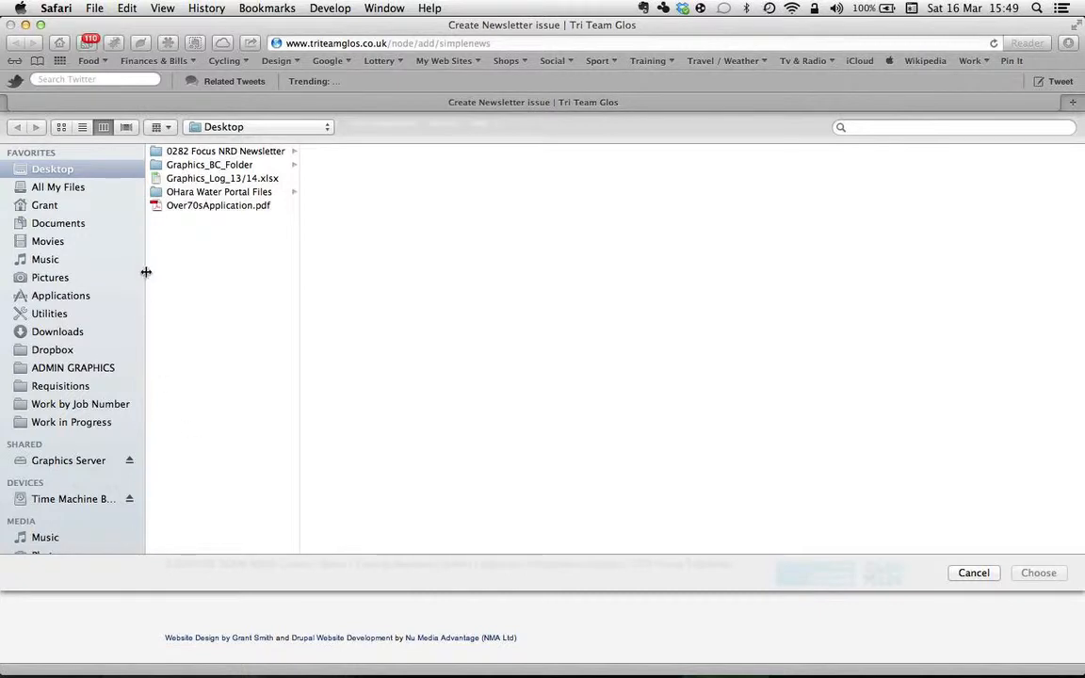
pyautogui.click(182, 207)
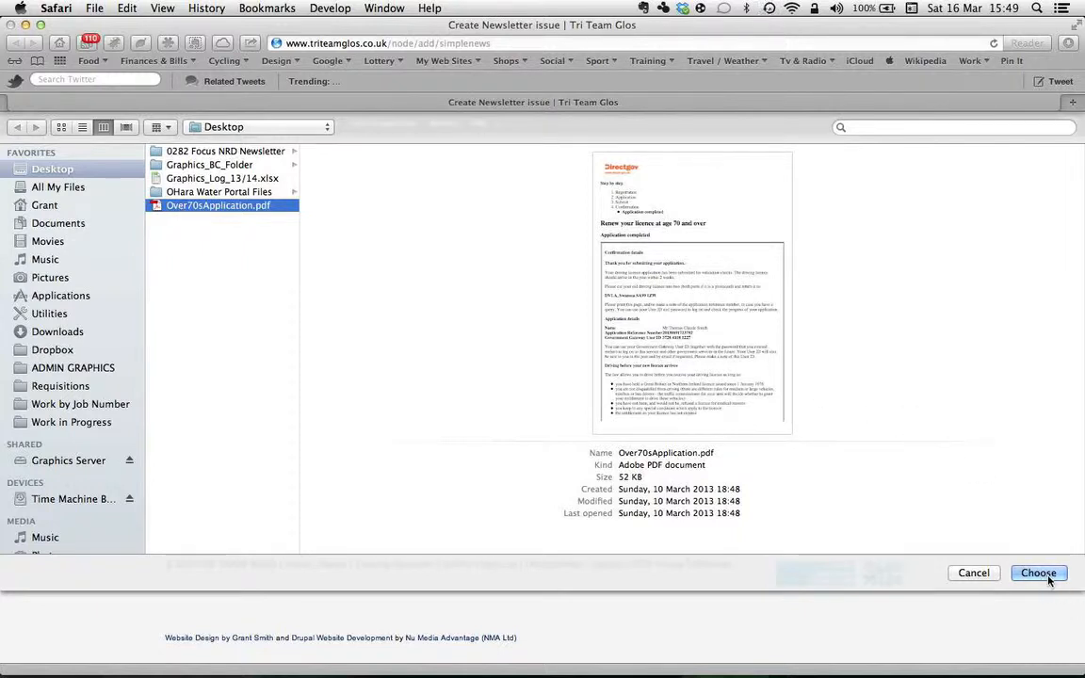
pyautogui.click(1039, 574)
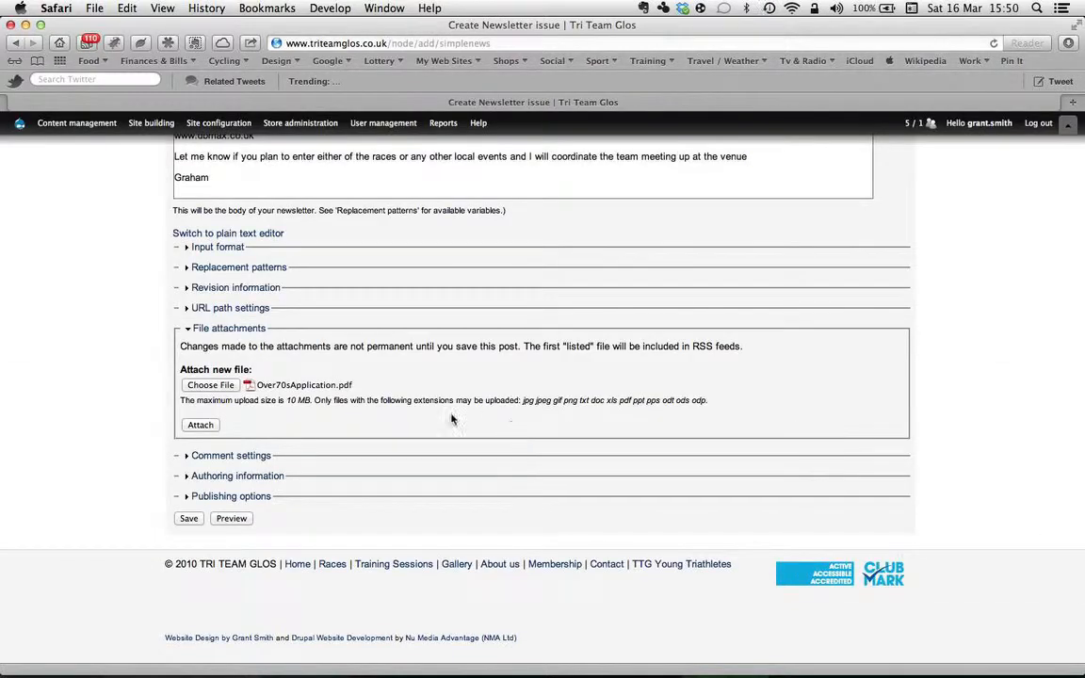
pyautogui.click(199, 426)
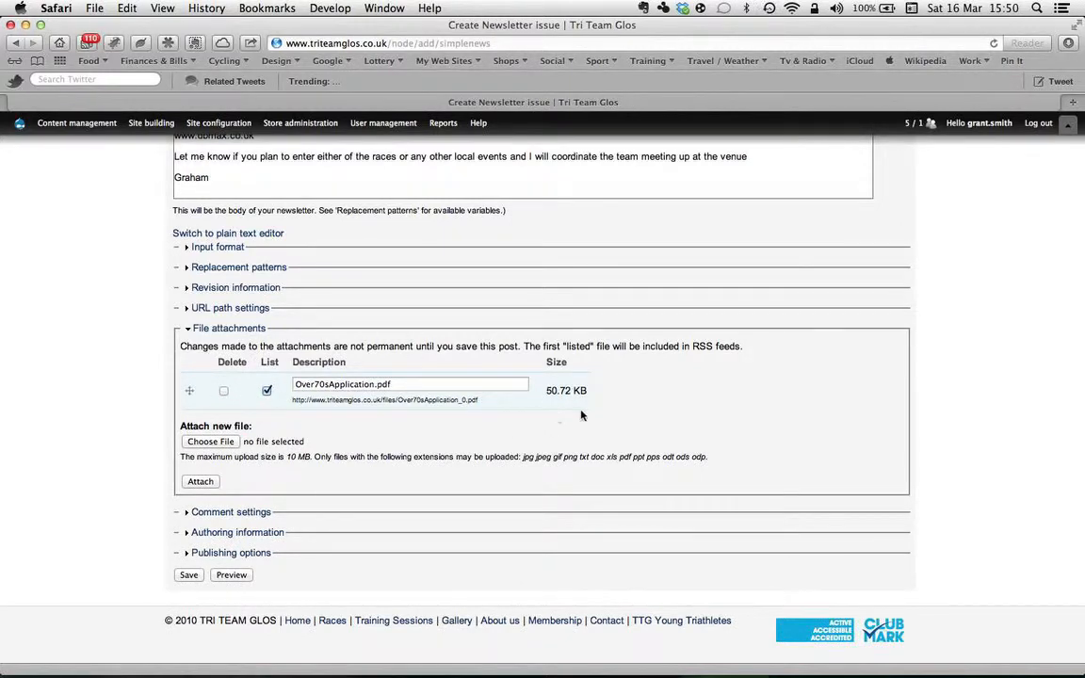
pyautogui.scroll(-2, 635, 419)
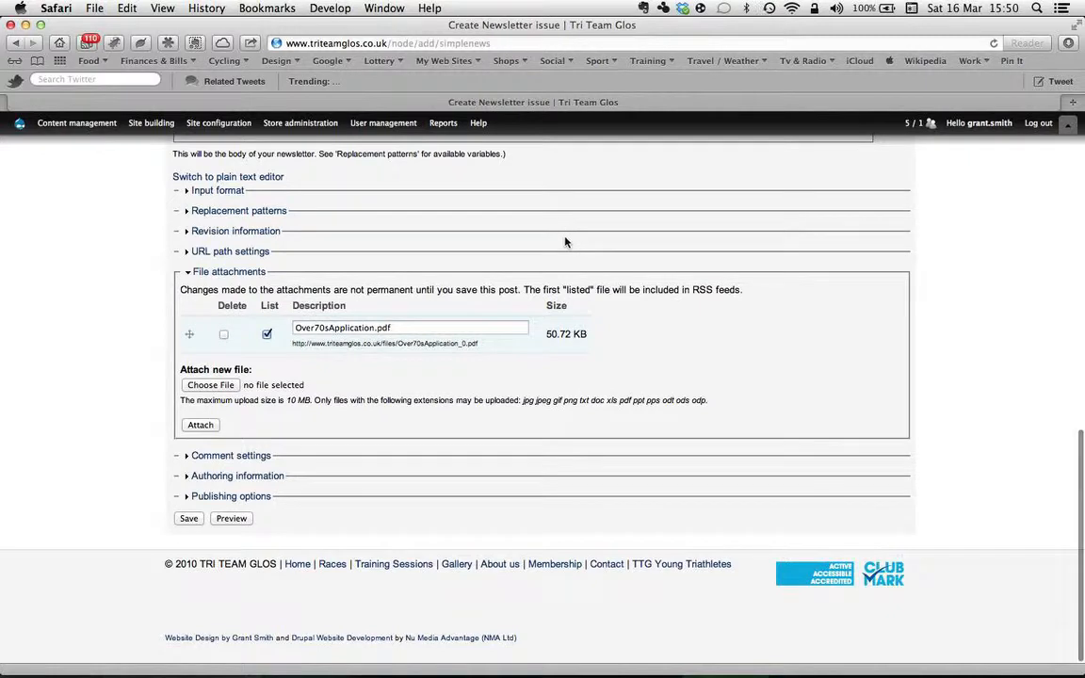
pyautogui.click(190, 519)
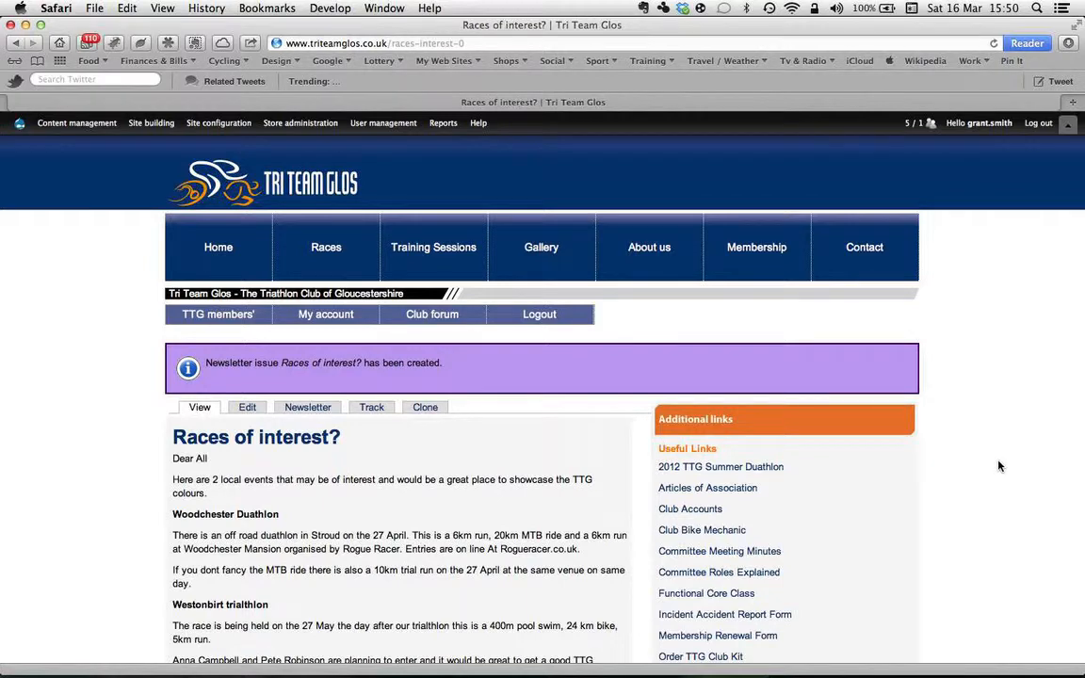
pyautogui.scroll(-2, 1001, 468)
pyautogui.scroll(1, 1000, 467)
pyautogui.scroll(-2, 1000, 466)
pyautogui.scroll(-3, 1001, 467)
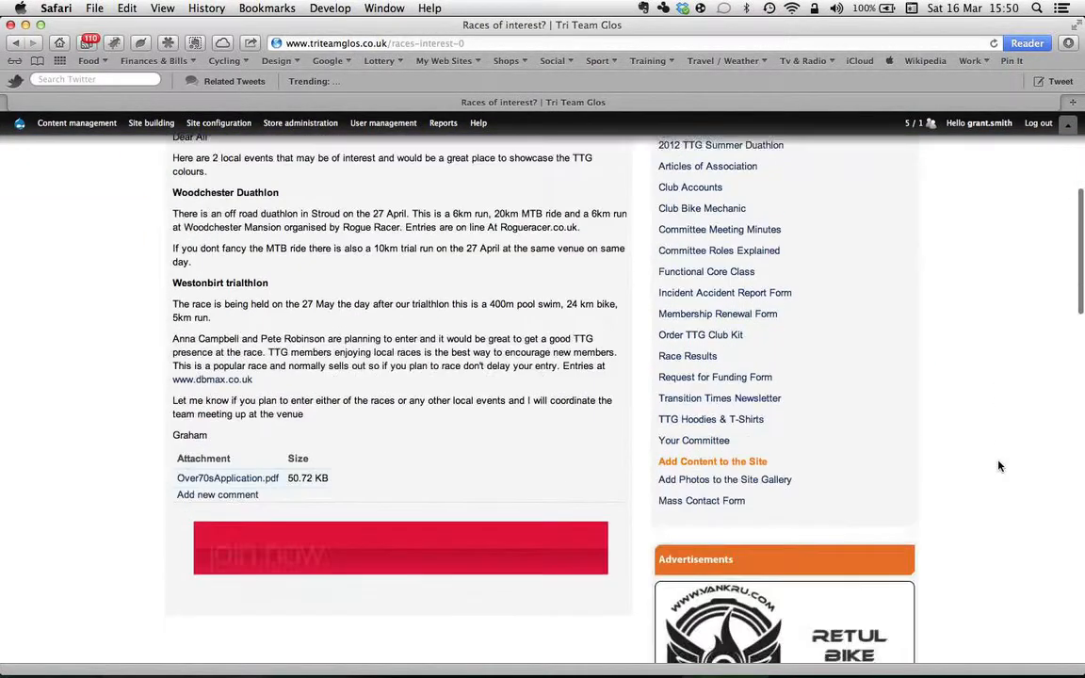
pyautogui.scroll(1, 1001, 466)
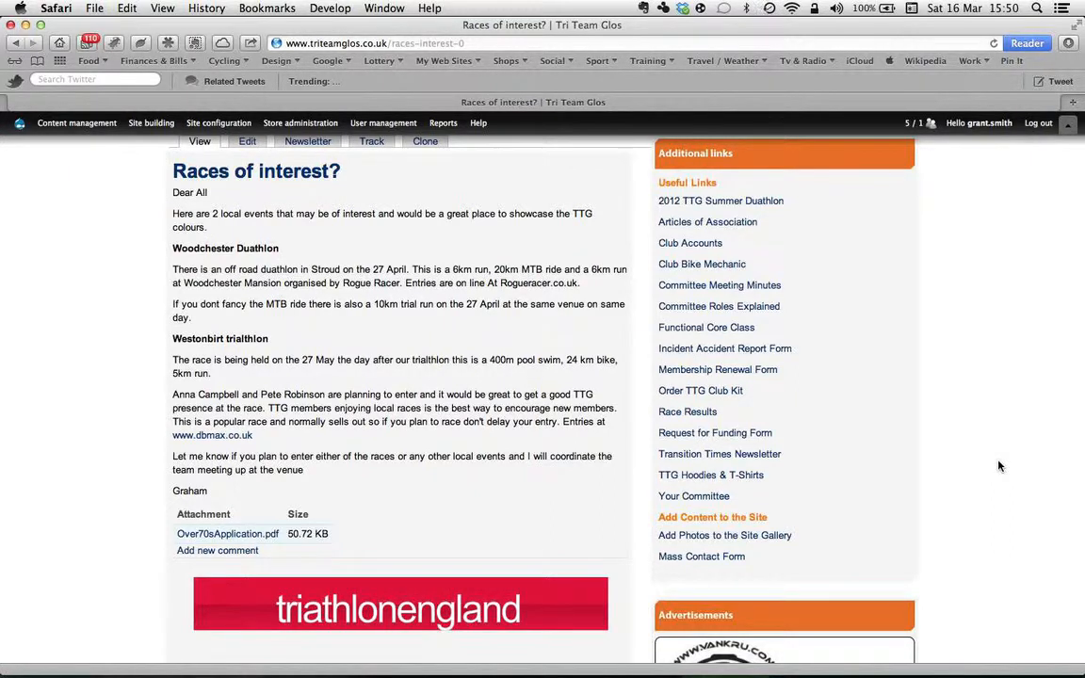
pyautogui.scroll(5, 999, 466)
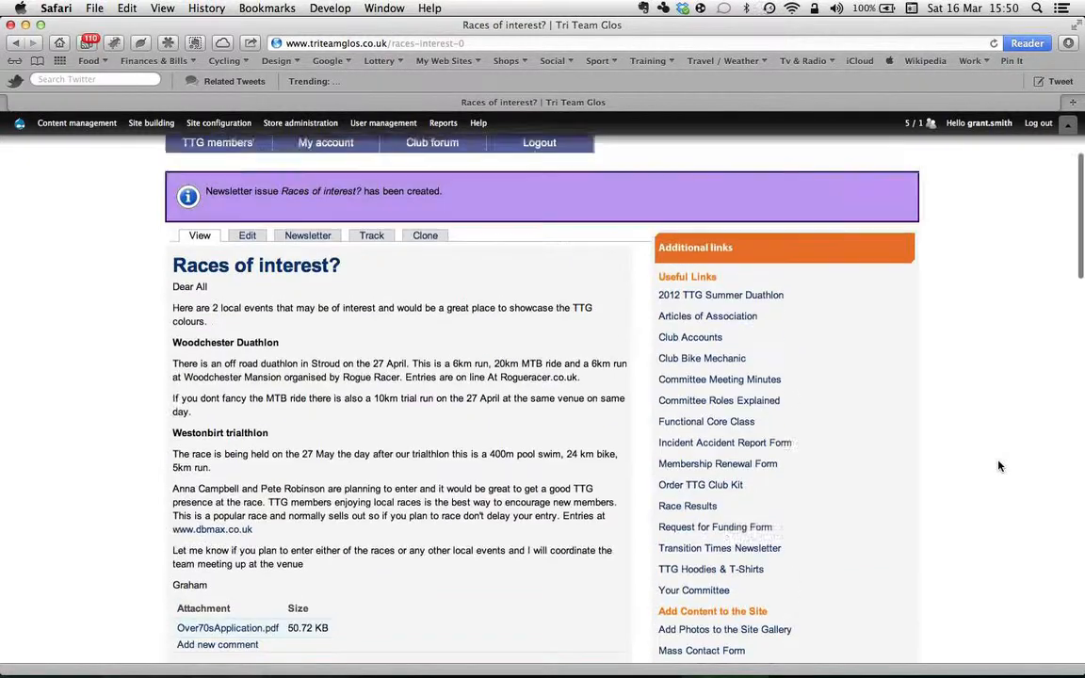
pyautogui.scroll(-5, 999, 467)
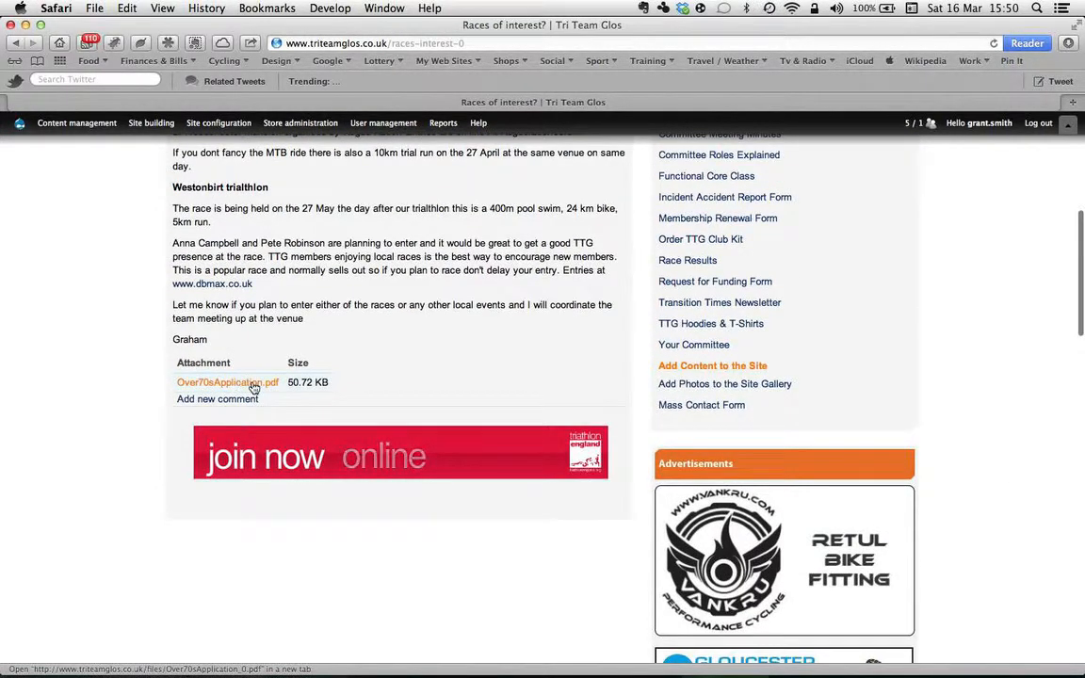
pyautogui.scroll(5, 574, 339)
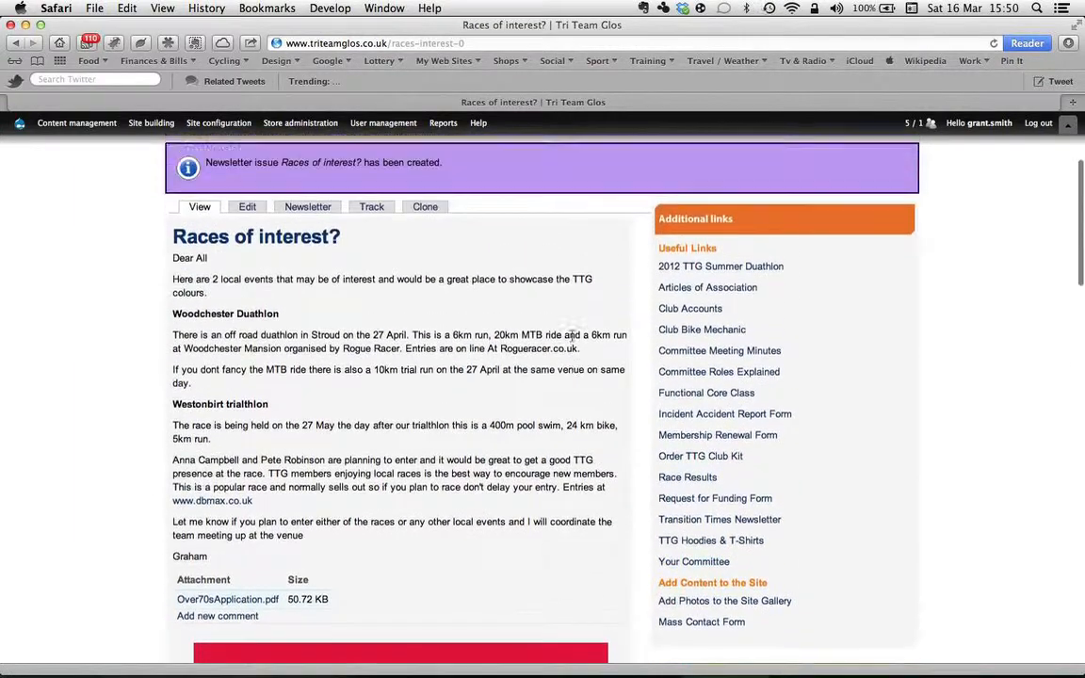
pyautogui.scroll(-2, 572, 340)
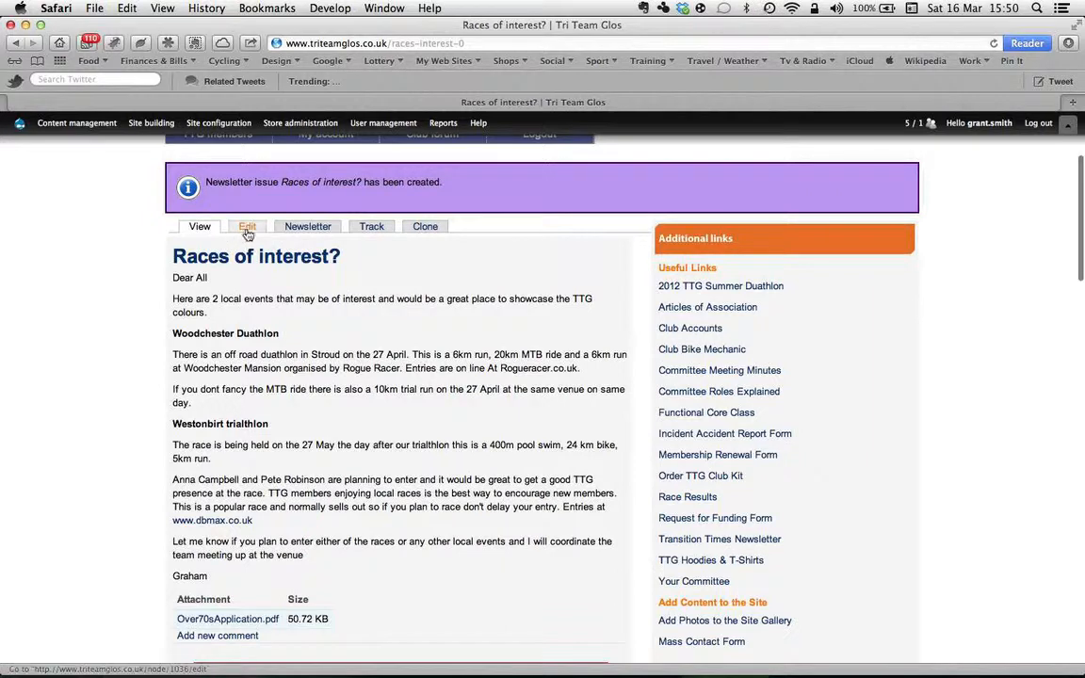
# Send one test copy of 'Races of interest?' to the test address from the Newsletter tab.
pyautogui.click(308, 227)
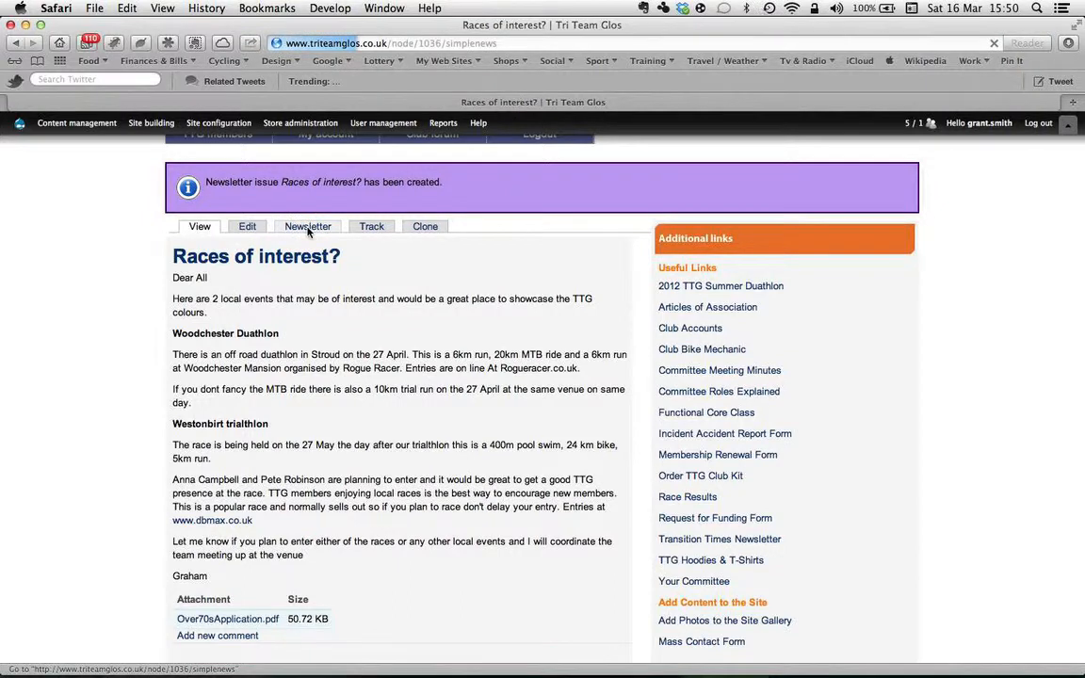
pyautogui.scroll(-5, 480, 475)
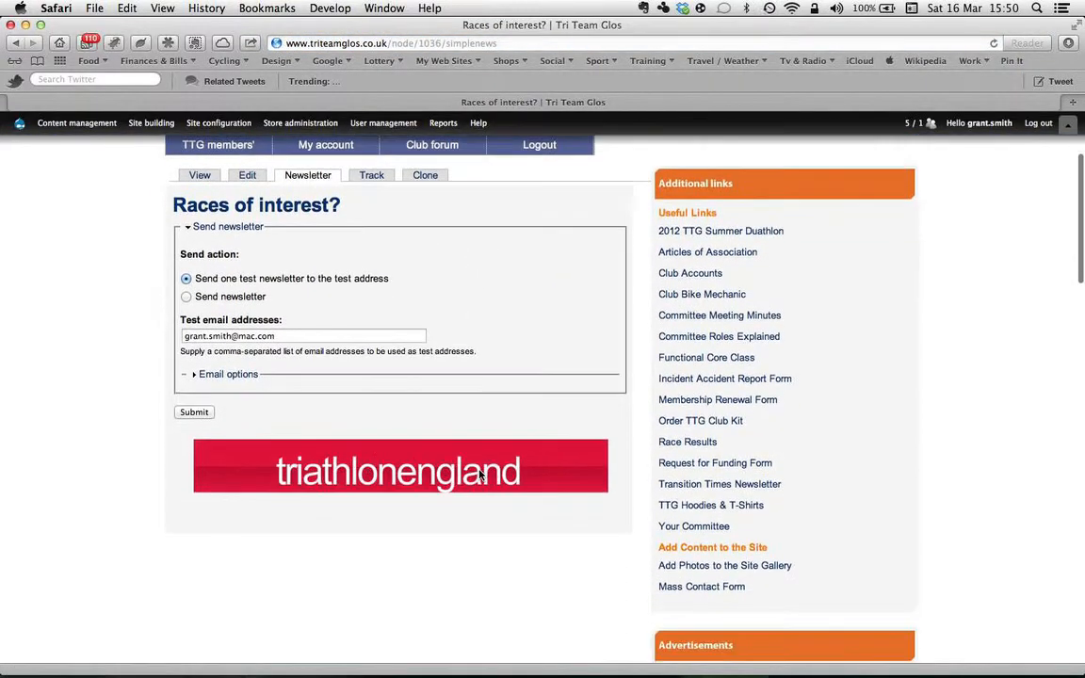
pyautogui.scroll(2, 479, 475)
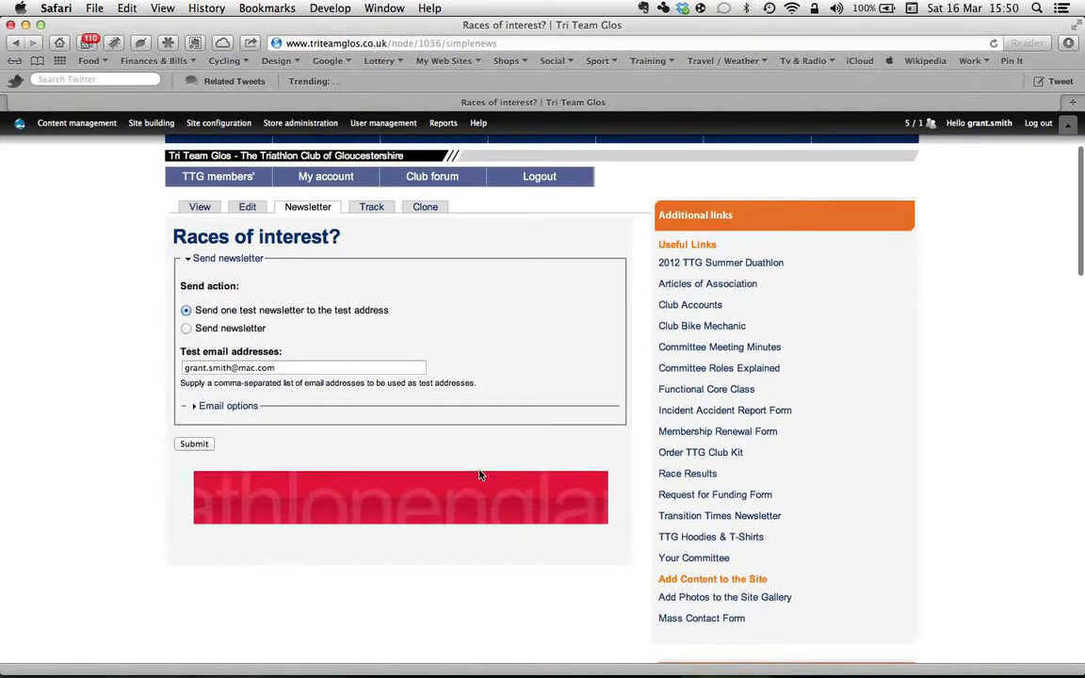
pyautogui.click(209, 312)
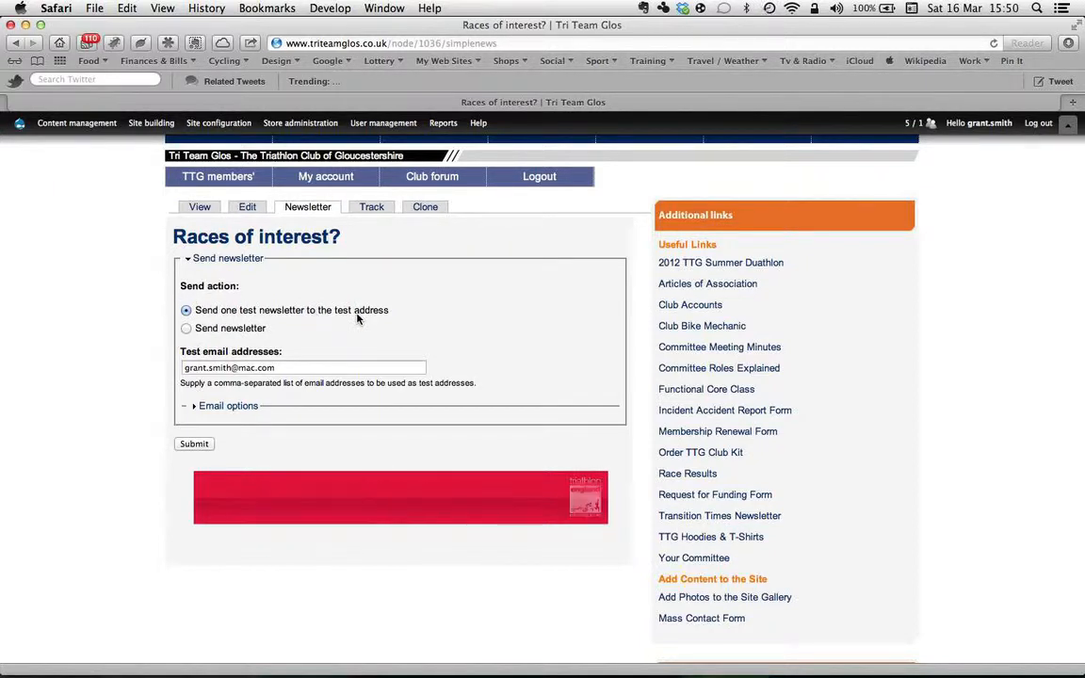
pyautogui.click(196, 445)
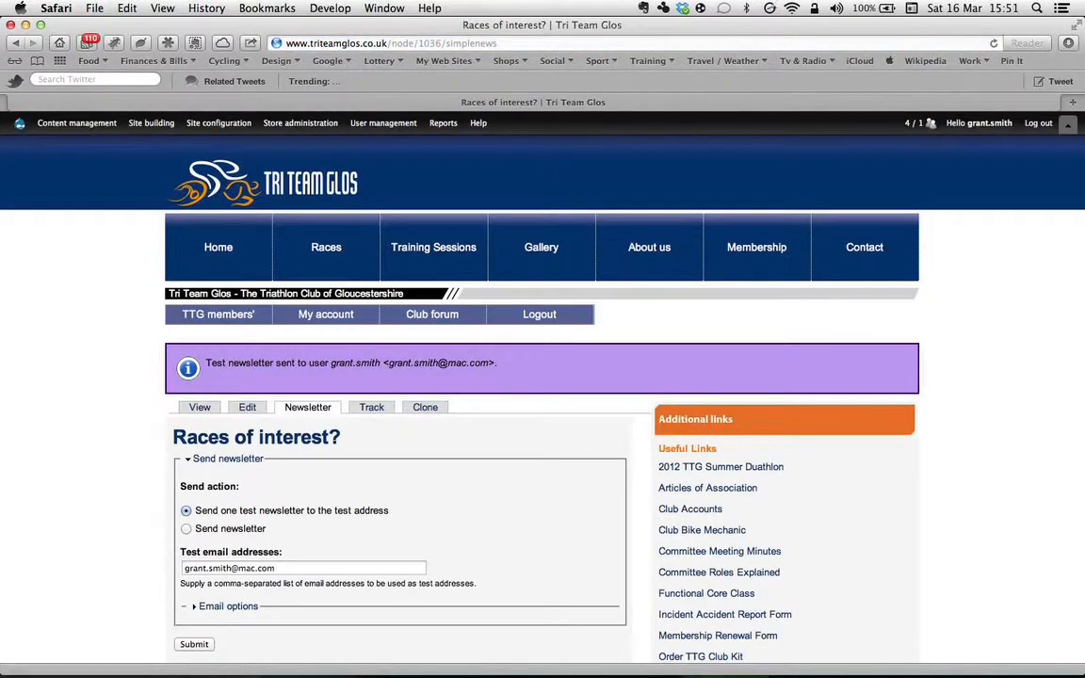
# In Mail, open the [TTG Update] test email and check its race details and PDF attachment.
pyautogui.moveTo(536, 659)
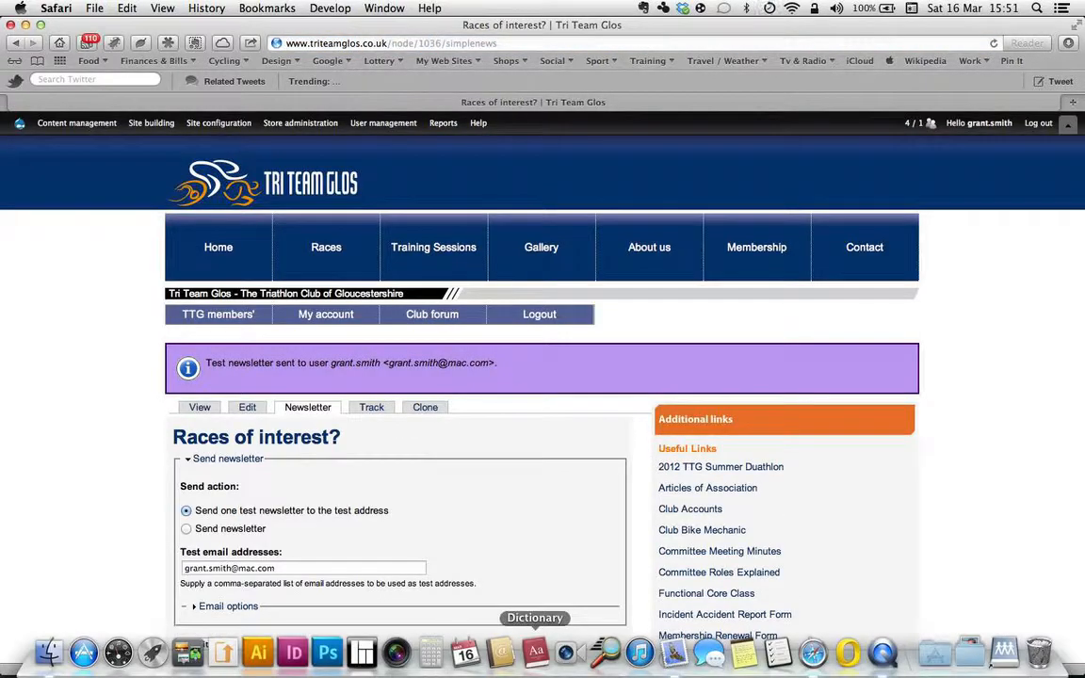
pyautogui.click(674, 653)
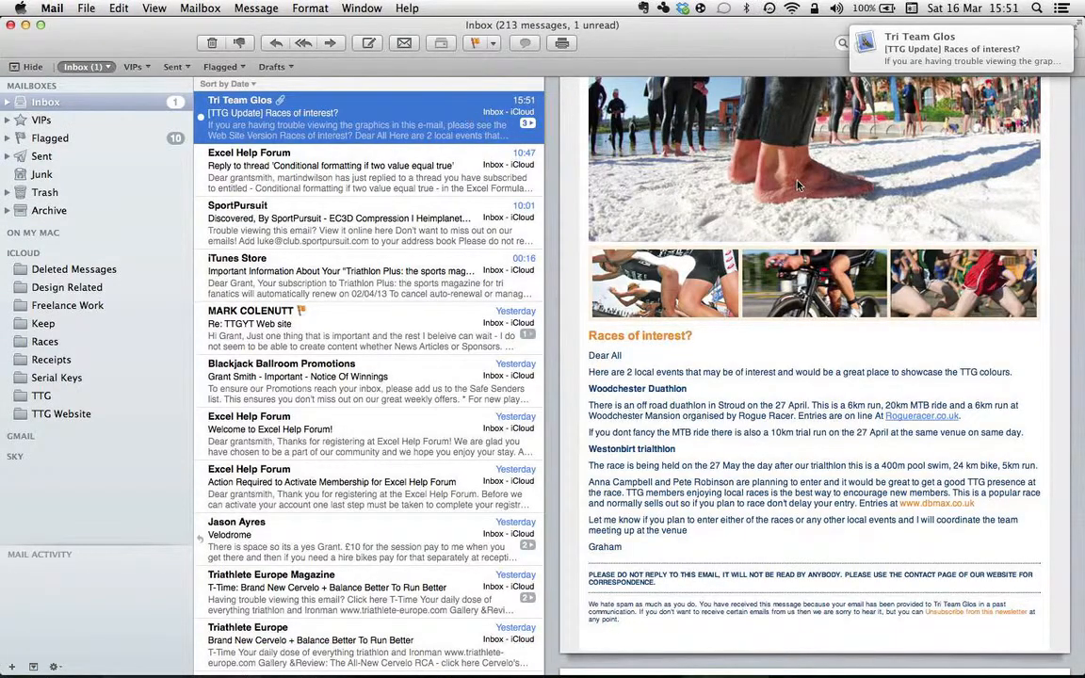
pyautogui.scroll(12, 798, 186)
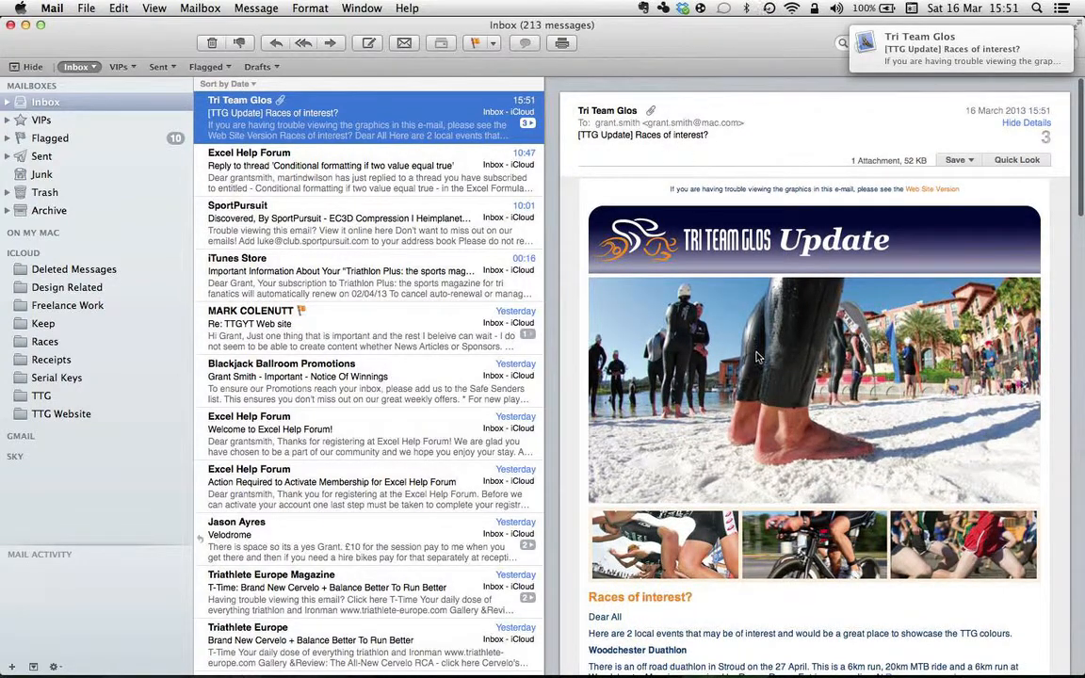
pyautogui.scroll(-6, 759, 353)
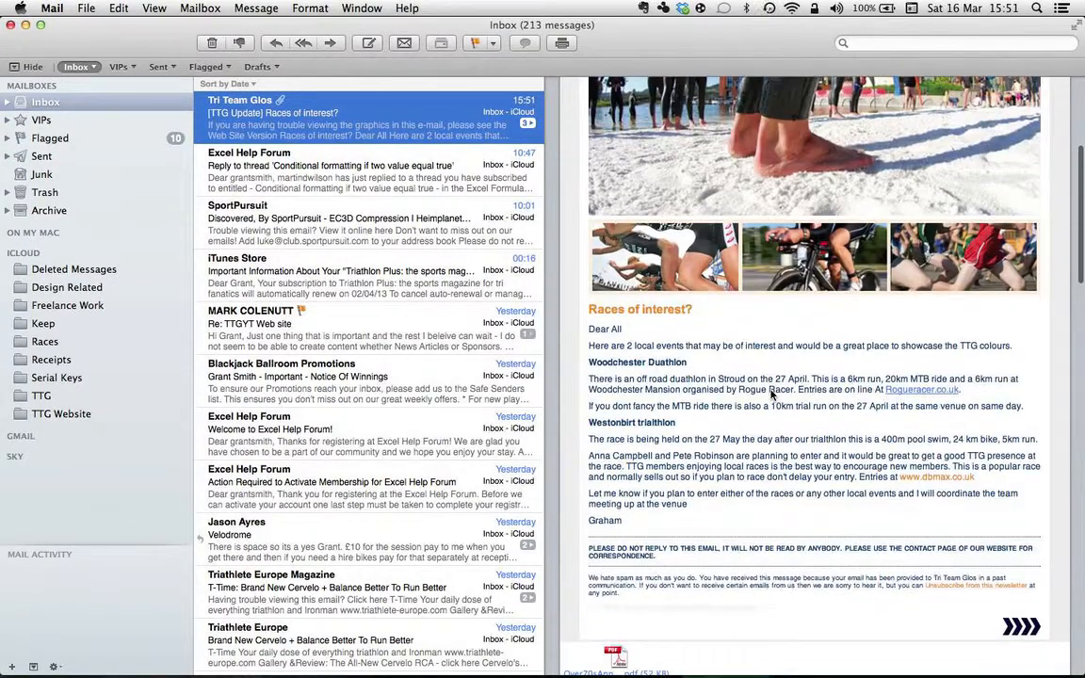
pyautogui.scroll(-2, 807, 341)
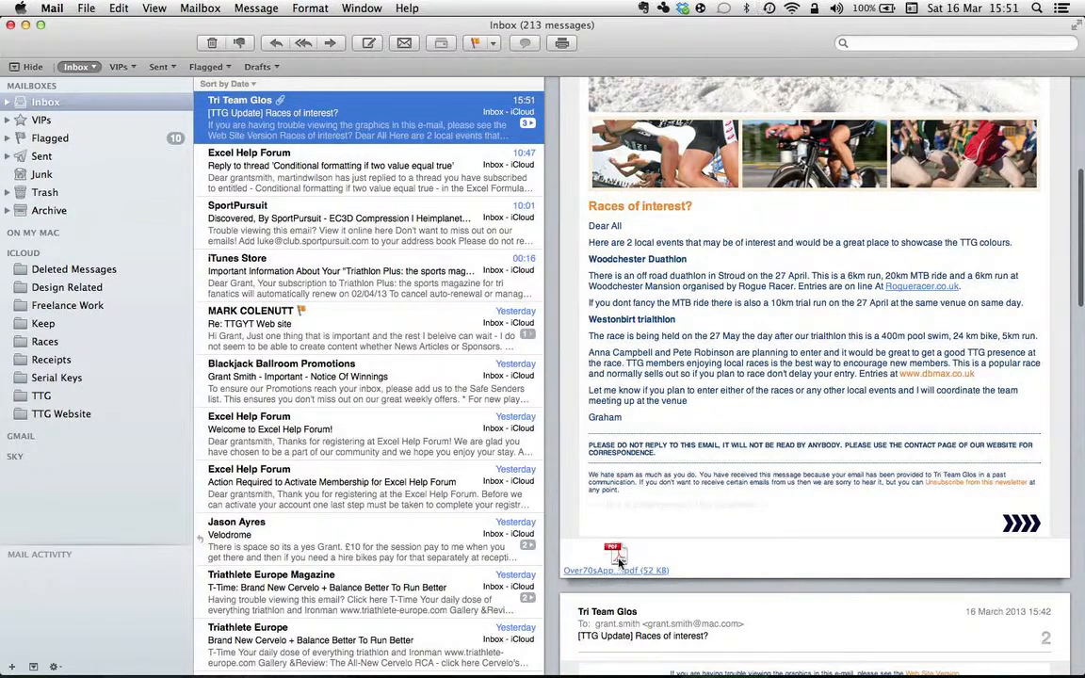
pyautogui.press('super+Tab')
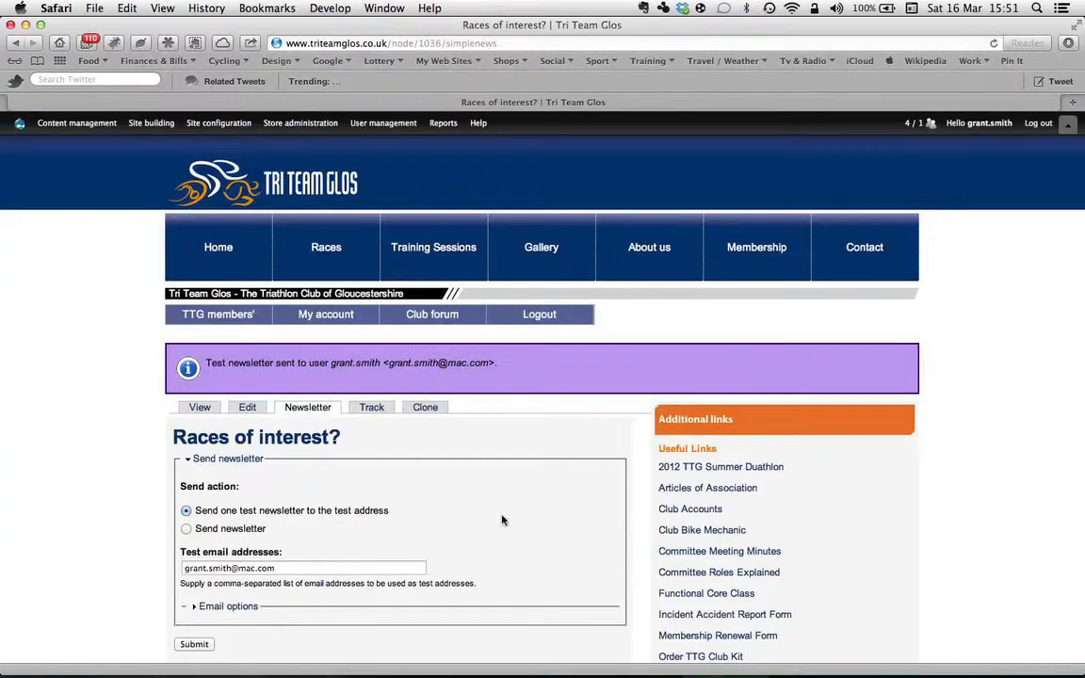
# Switch the send option from a test copy to 'Send newsletter' for all subscribers.
pyautogui.scroll(-2, 1013, 447)
pyautogui.scroll(-4, 1013, 448)
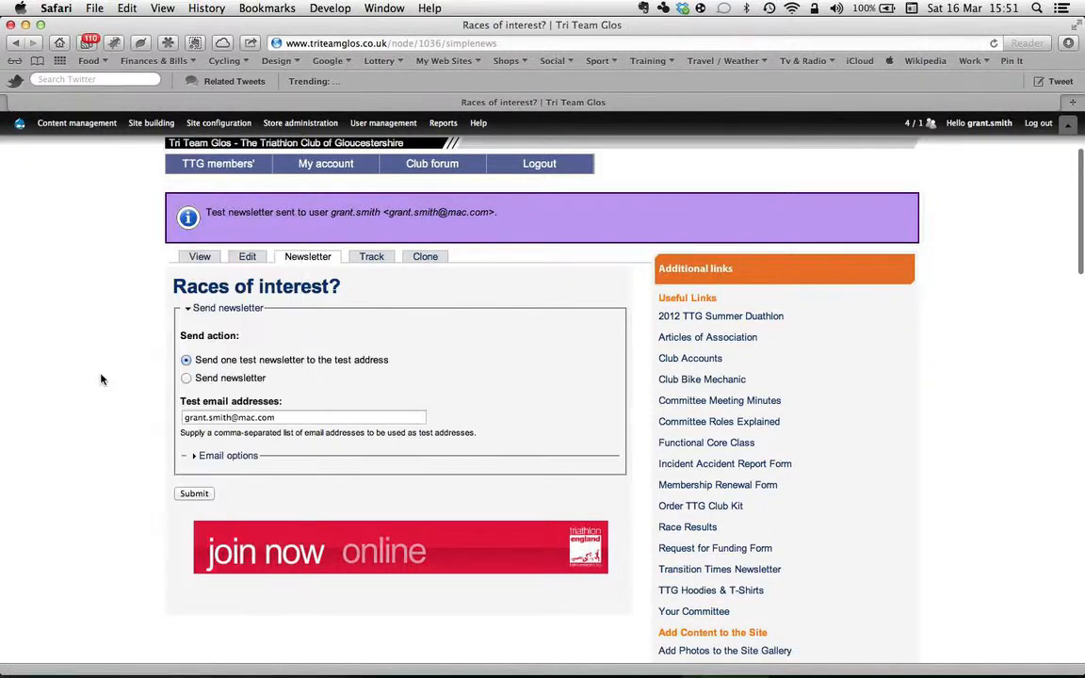
pyautogui.click(187, 379)
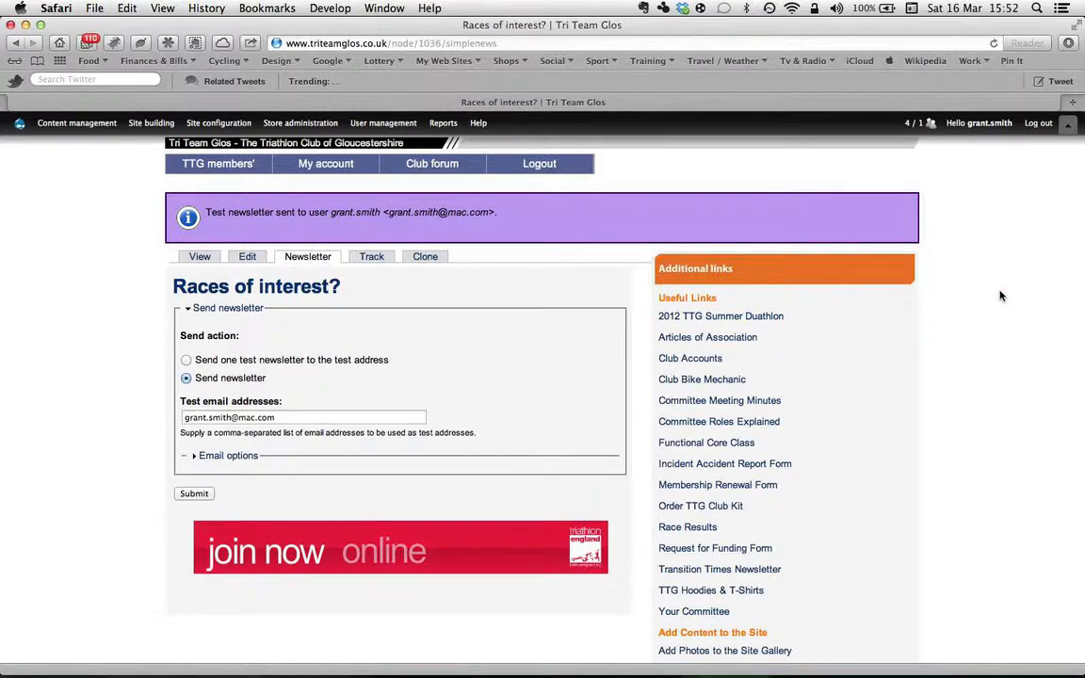
pyautogui.scroll(2, 1000, 296)
pyautogui.scroll(-5, 1001, 297)
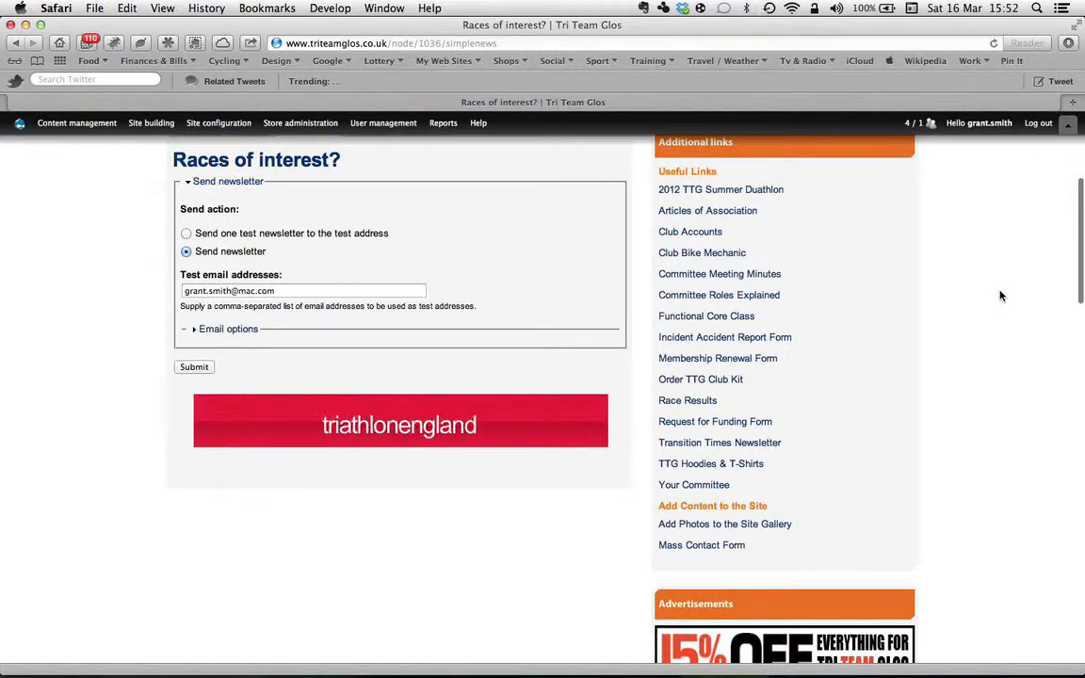
pyautogui.scroll(6, 1001, 296)
pyautogui.moveTo(1073, 123)
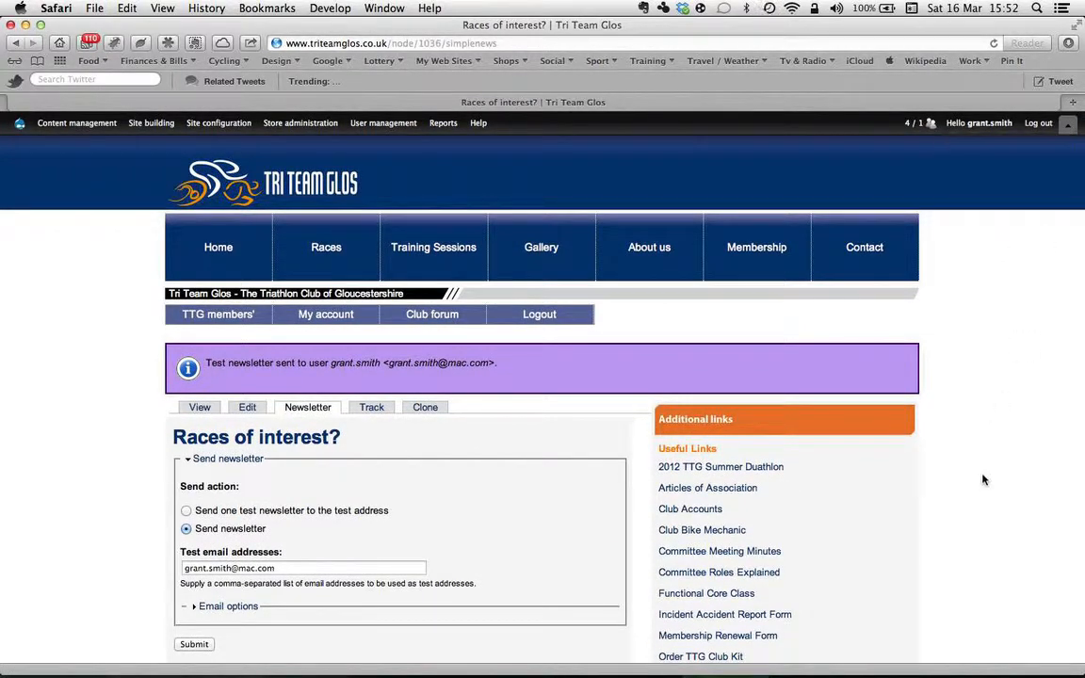
# Open Find content and review the list showing 'Races of interest?' as a published Newsletter issue.
pyautogui.click(982, 148)
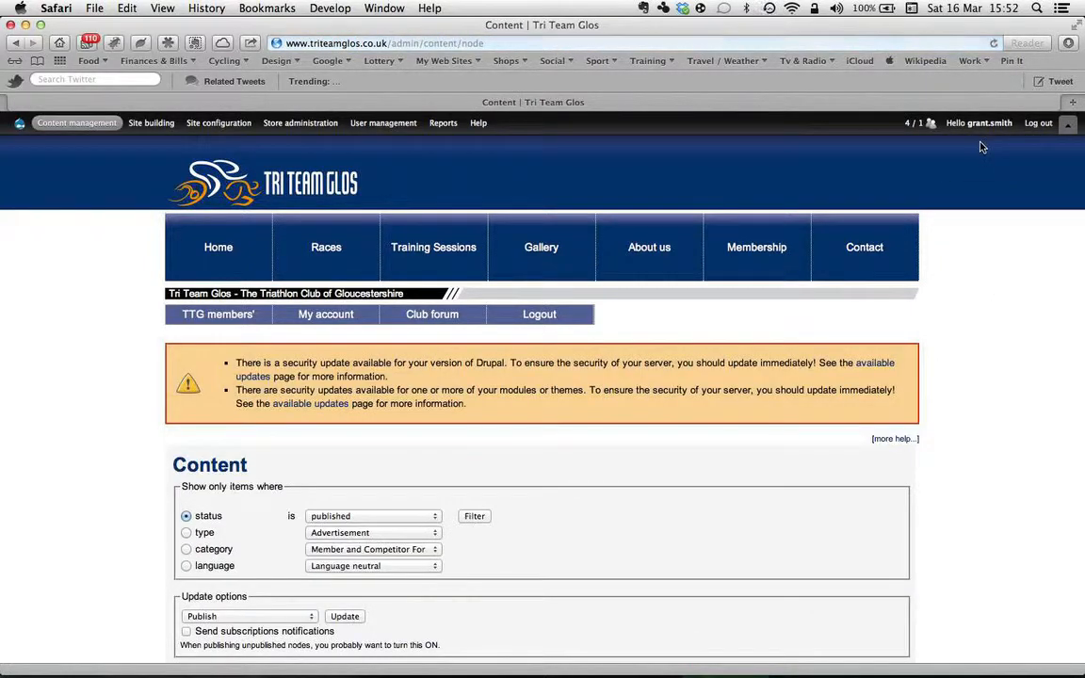
pyautogui.scroll(-5, 1022, 388)
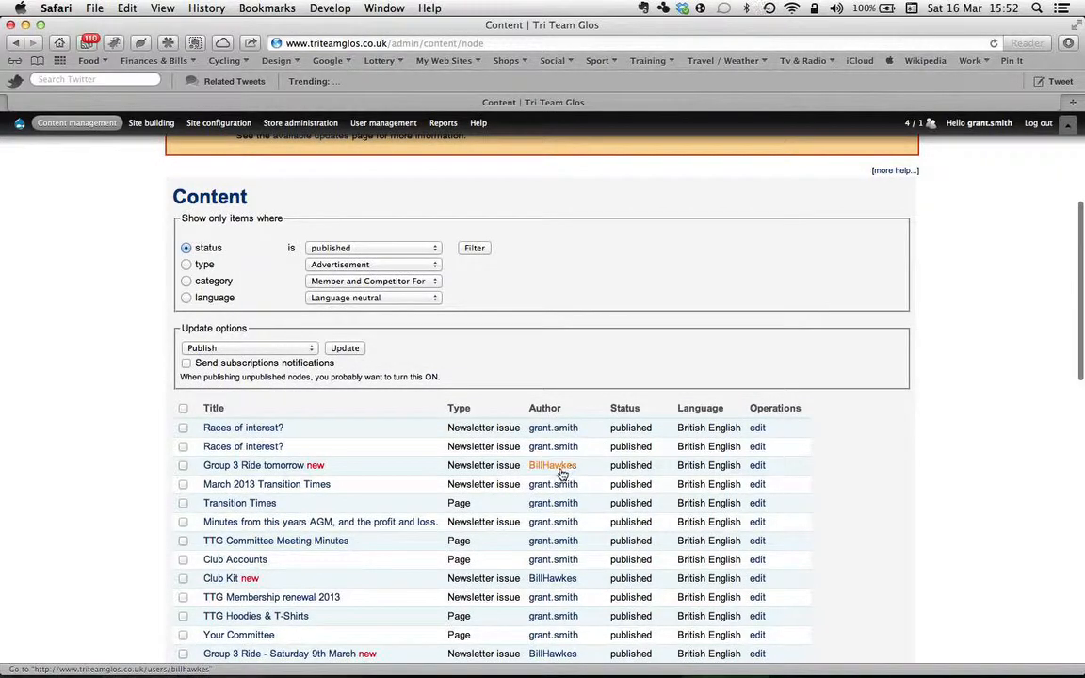
pyautogui.scroll(-6, 959, 542)
pyautogui.scroll(-5, 959, 542)
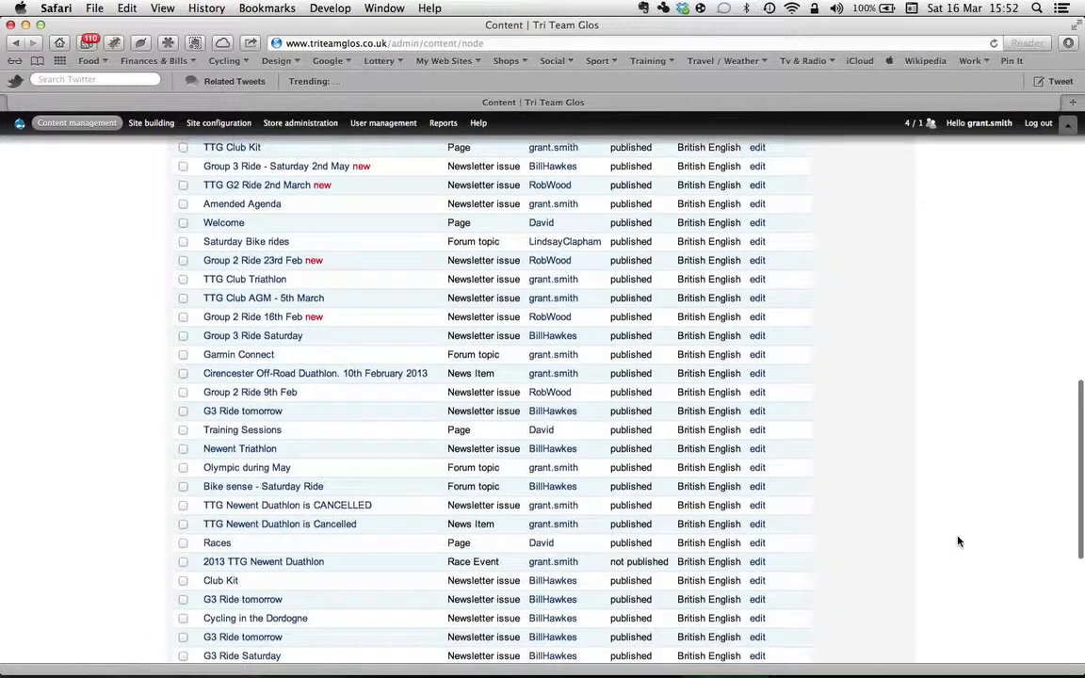
pyautogui.scroll(15, 959, 541)
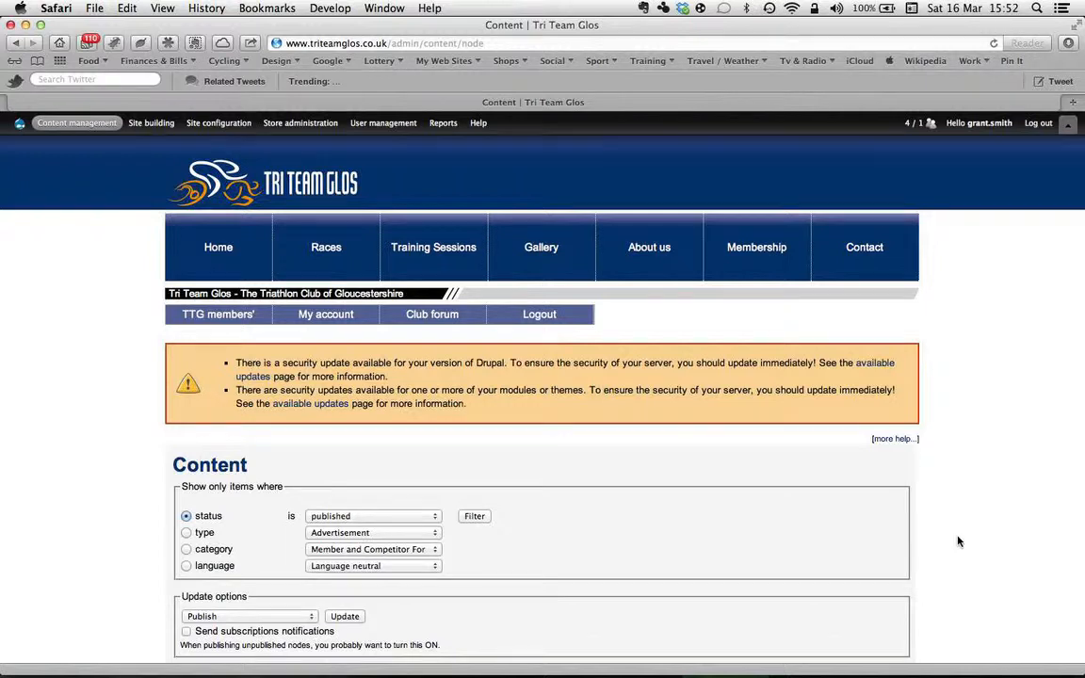
pyautogui.scroll(-5, 959, 542)
pyautogui.scroll(5, 959, 542)
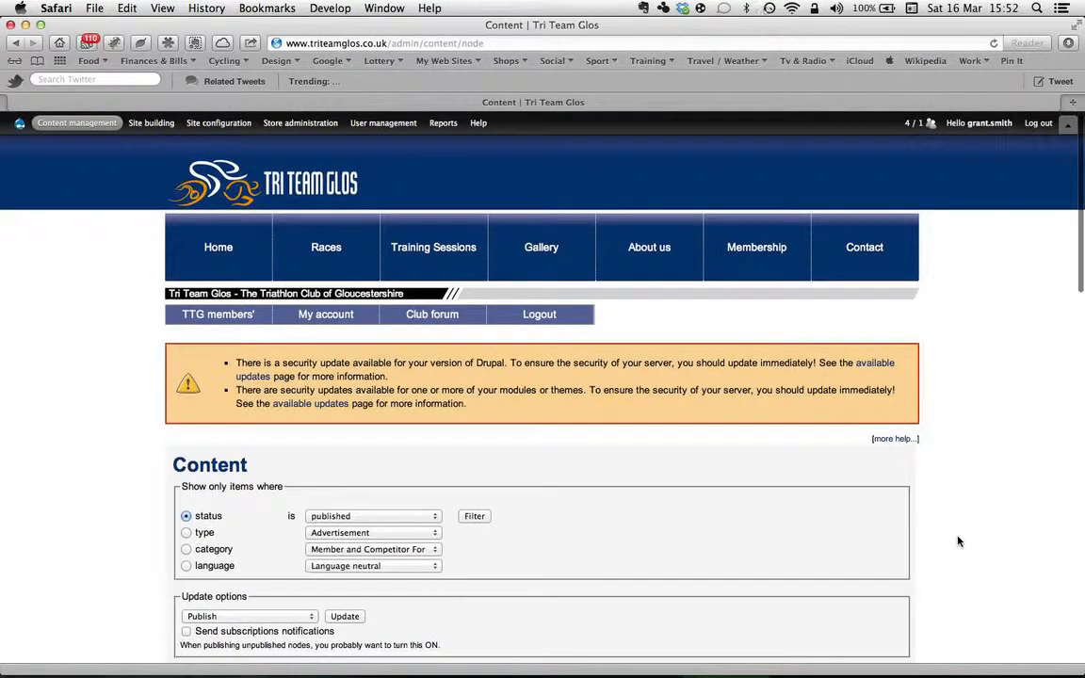